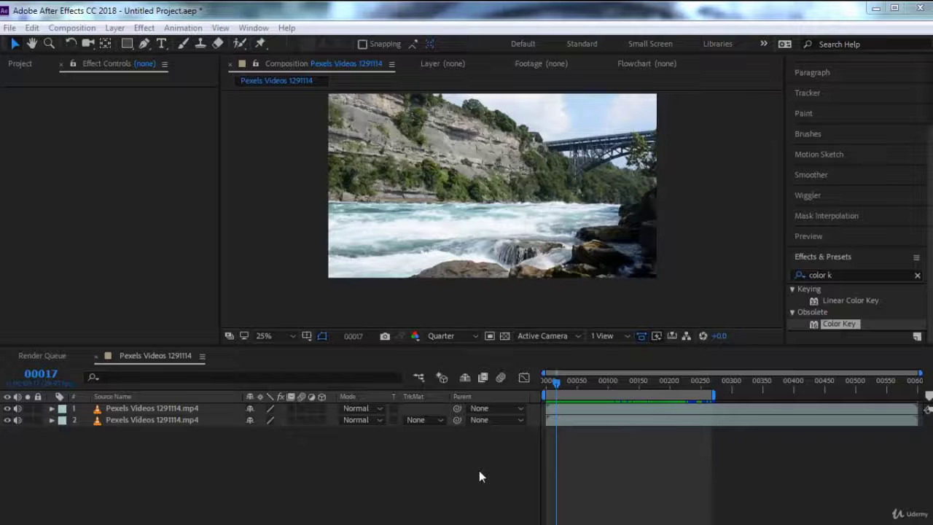
Toggle the top river clip's visibility on and off to compare the two clips.
click(677, 218)
scroll(678, 218, up, 2)
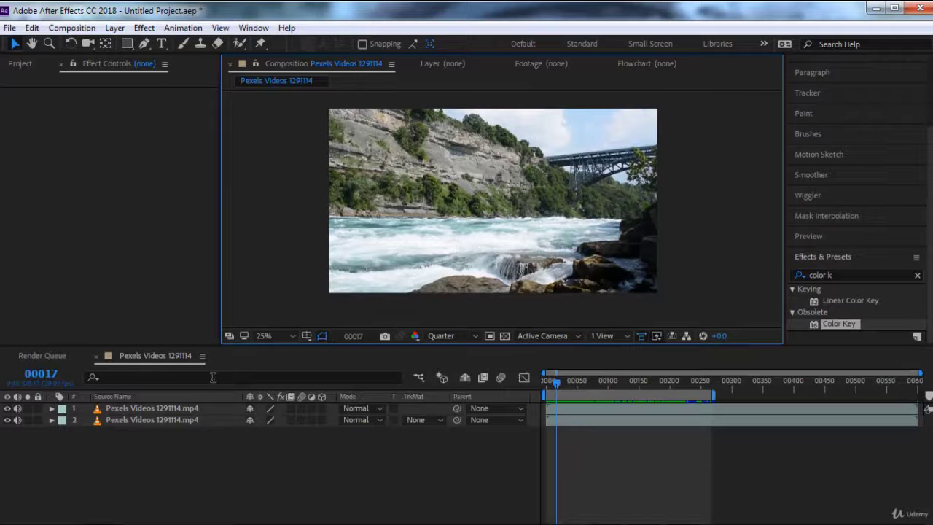
click(8, 409)
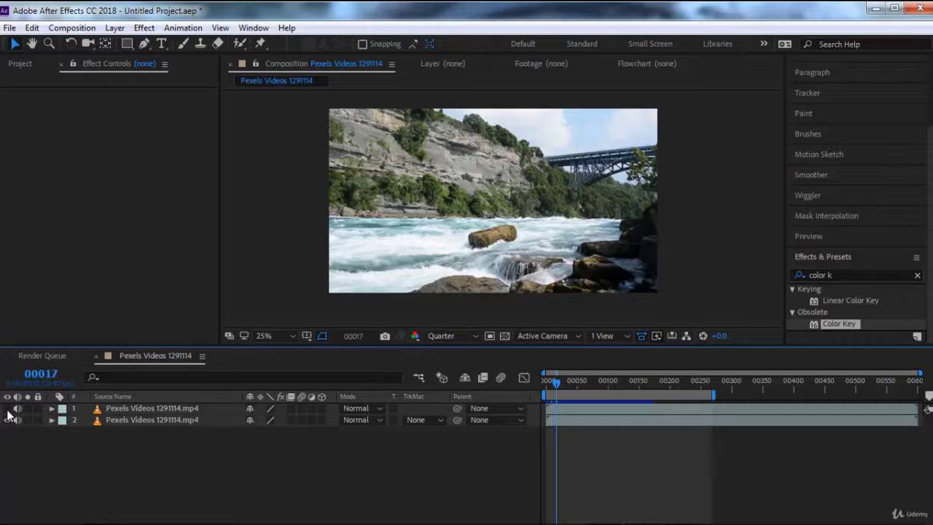
click(115, 419)
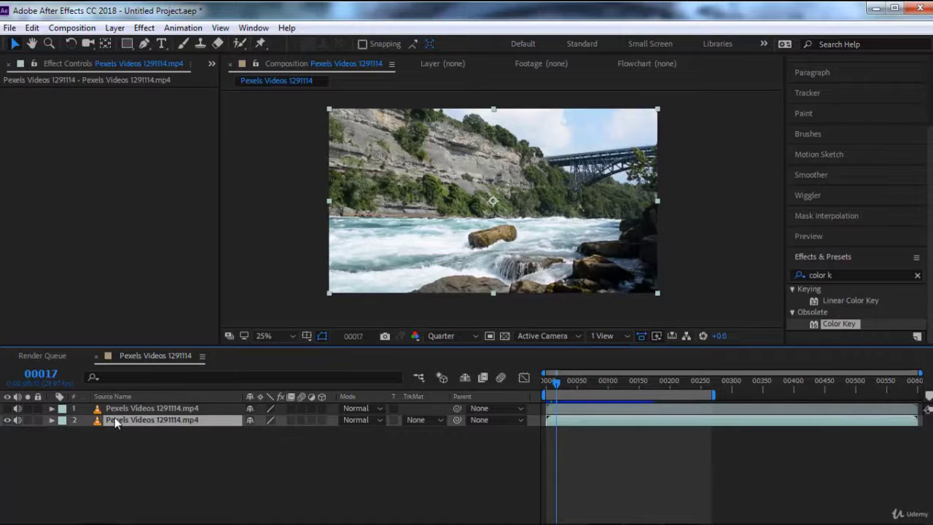
click(7, 409)
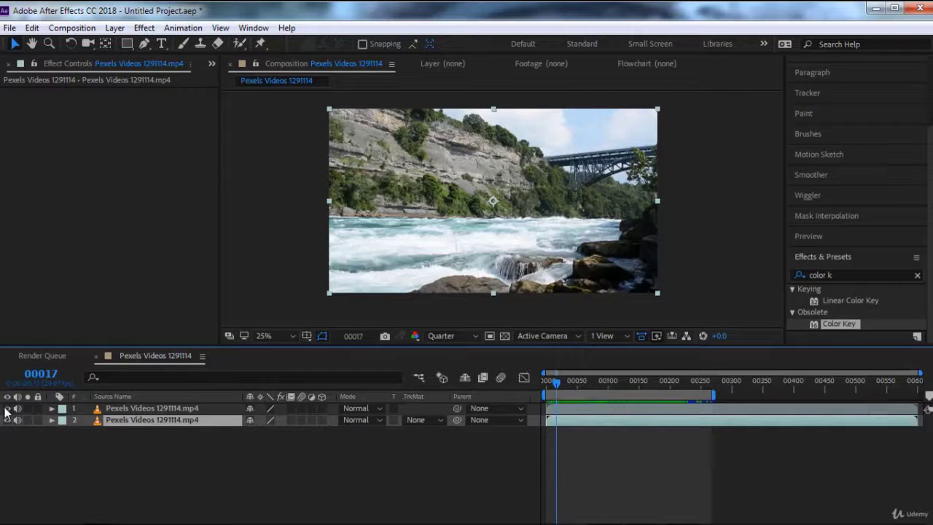
click(8, 409)
click(7, 409)
click(7, 409)
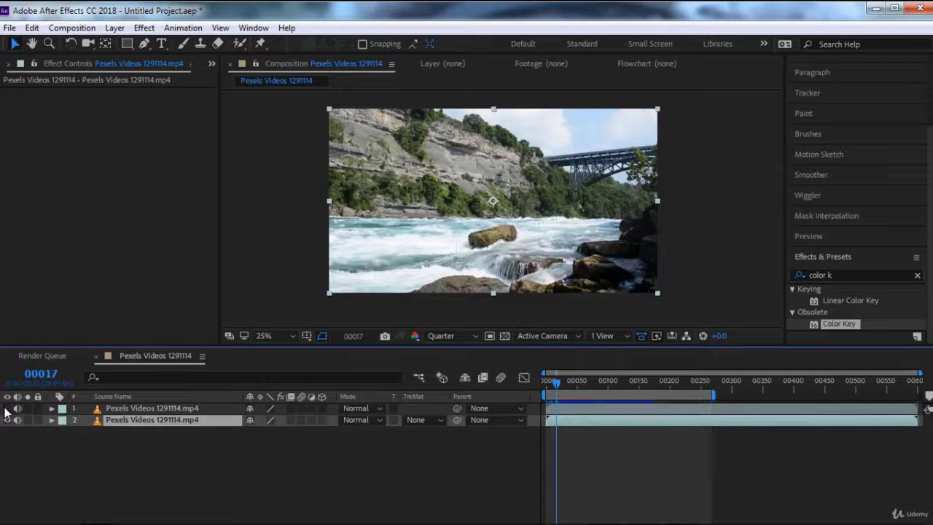
click(7, 409)
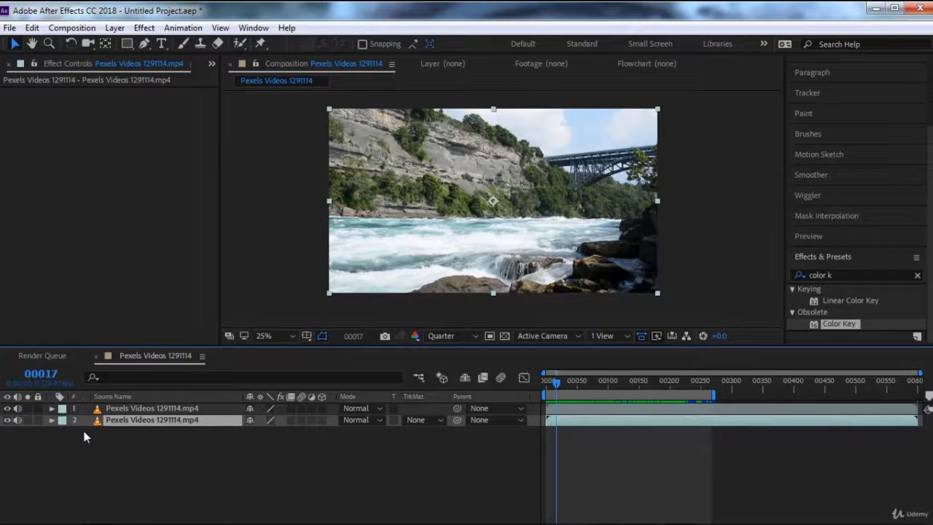
Precompose both river clip layers into a single composition named River.
drag(188, 450, 157, 405)
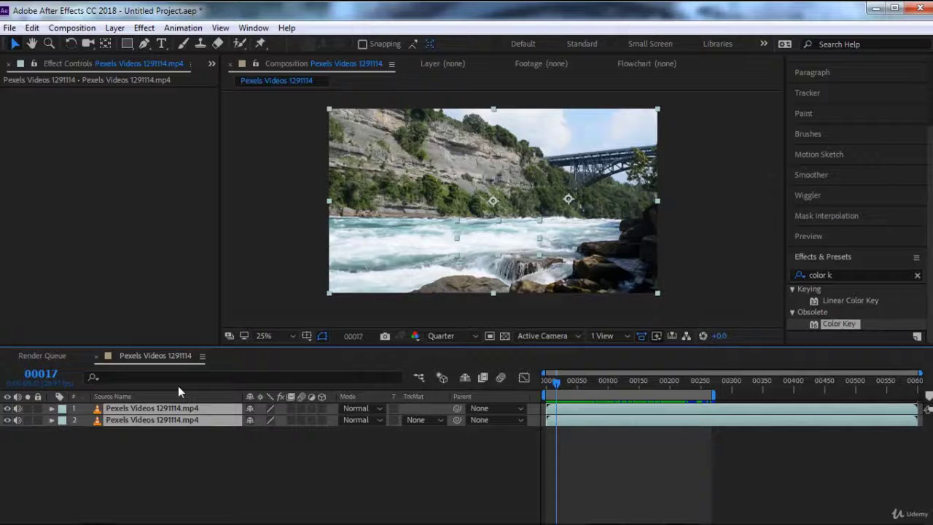
key(ctrl+shift+c)
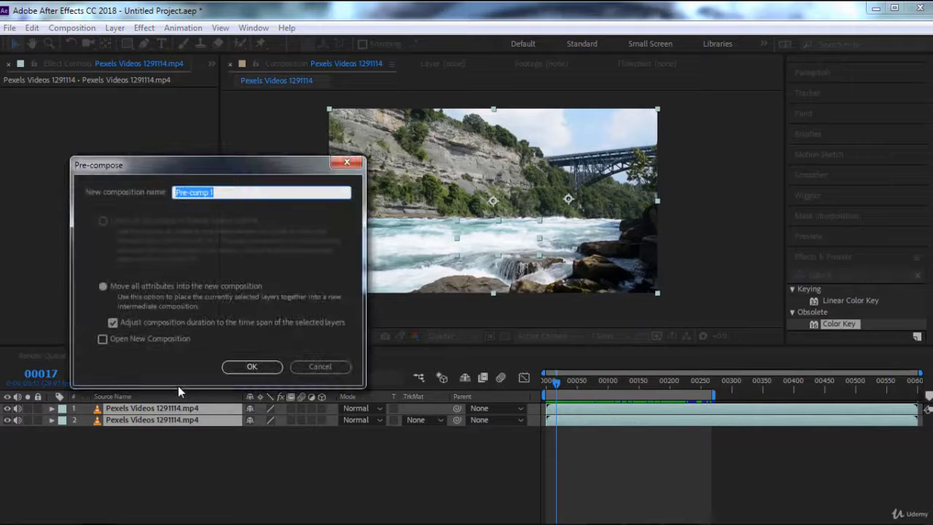
text(River)
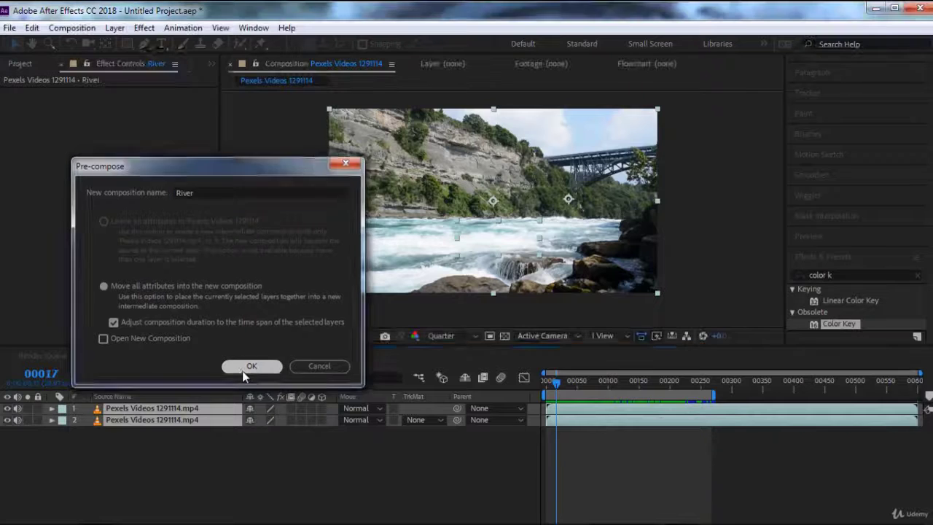
click(248, 367)
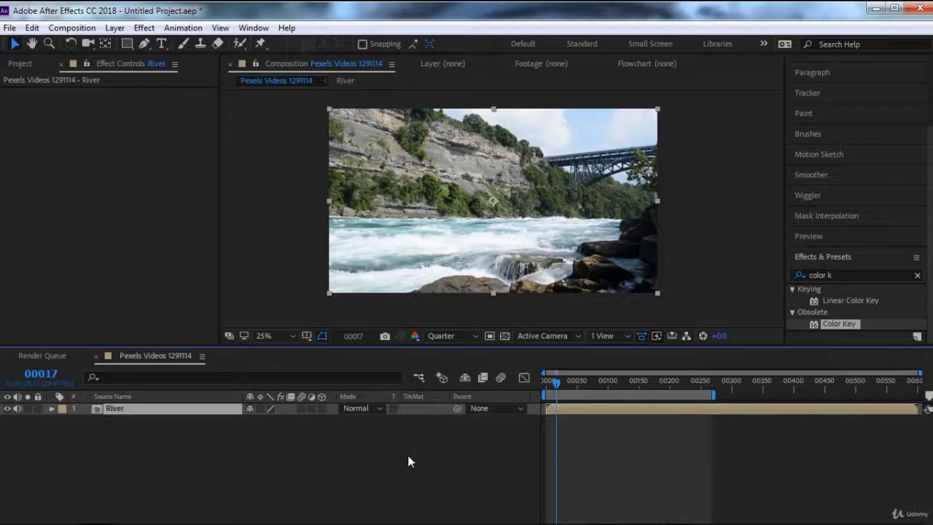
Zoom into the rapids and set the preview to Full resolution.
scroll(365, 235, up, 2)
drag(387, 246, 465, 239)
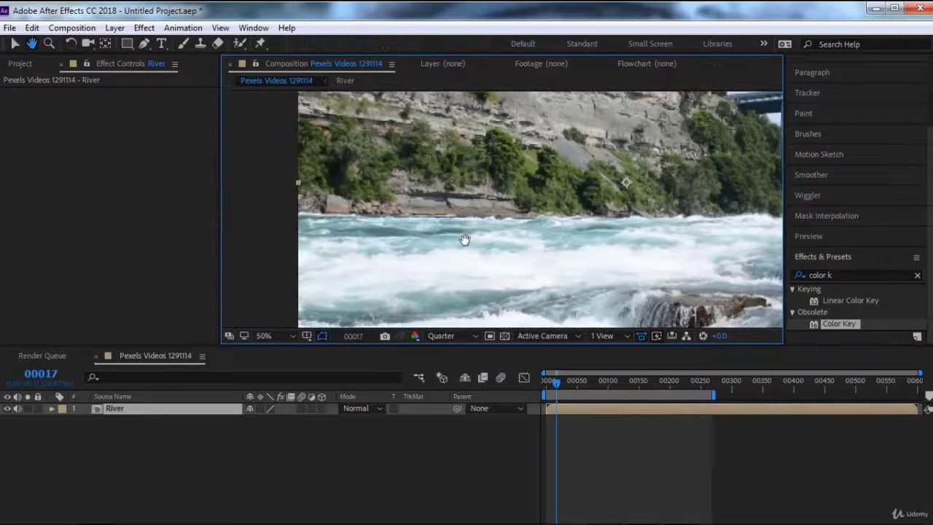
key(v)
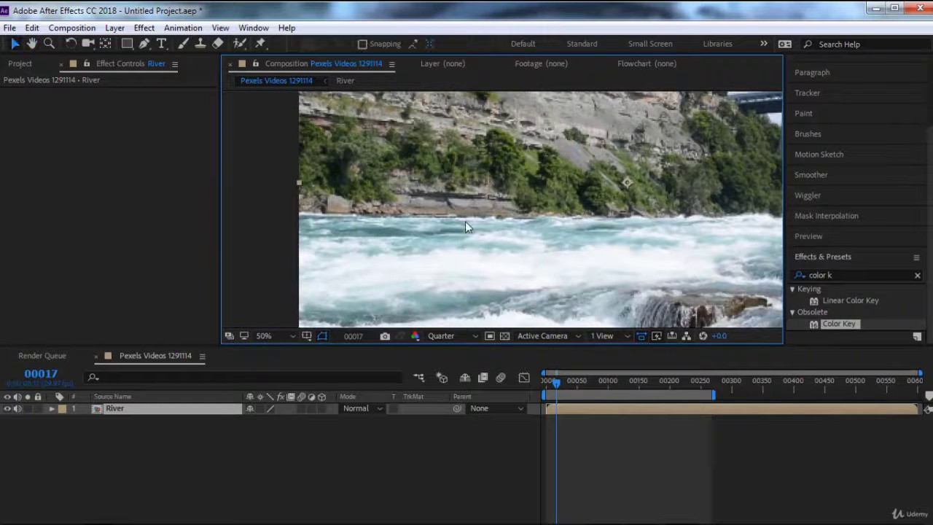
scroll(467, 227, down, 2)
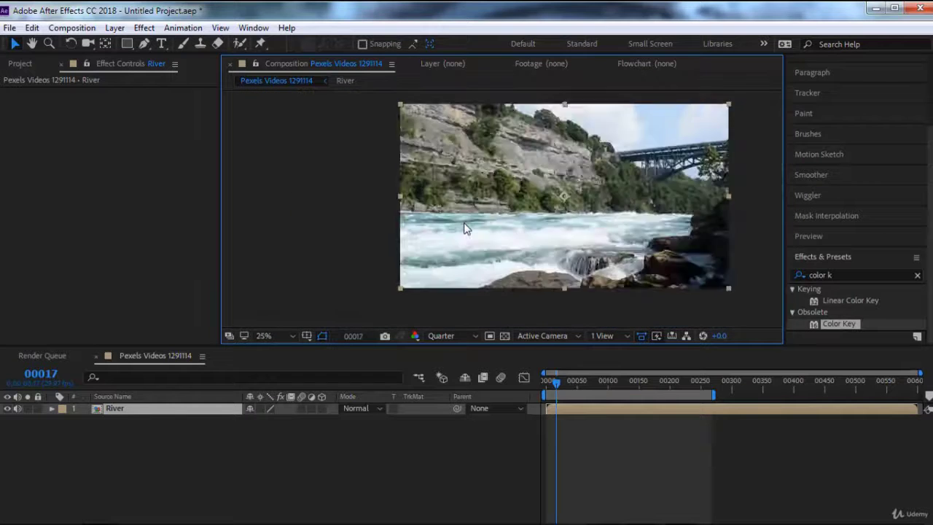
scroll(466, 228, up, 2)
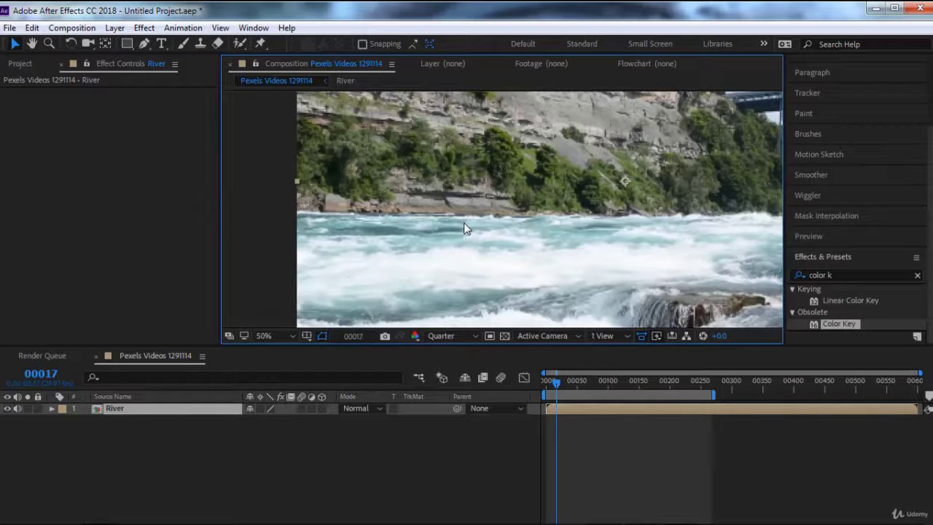
click(460, 339)
click(462, 372)
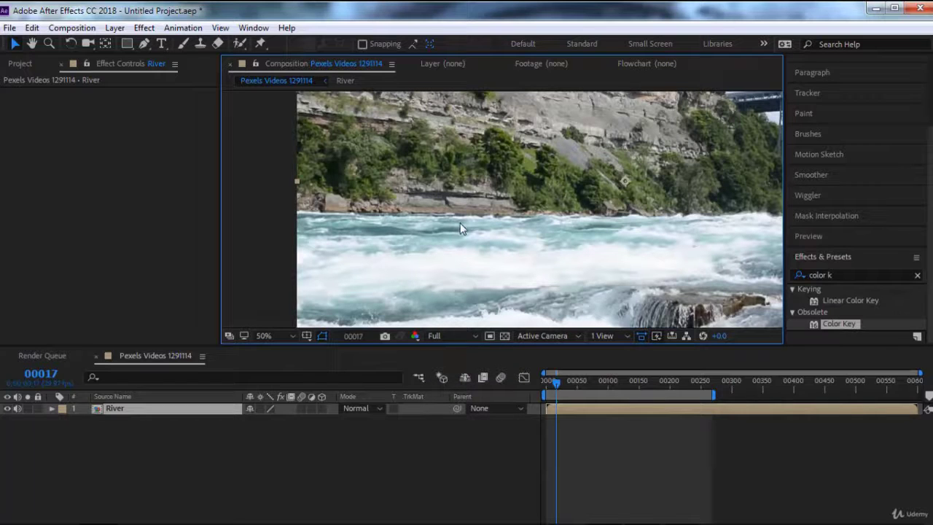
drag(589, 223, 564, 218)
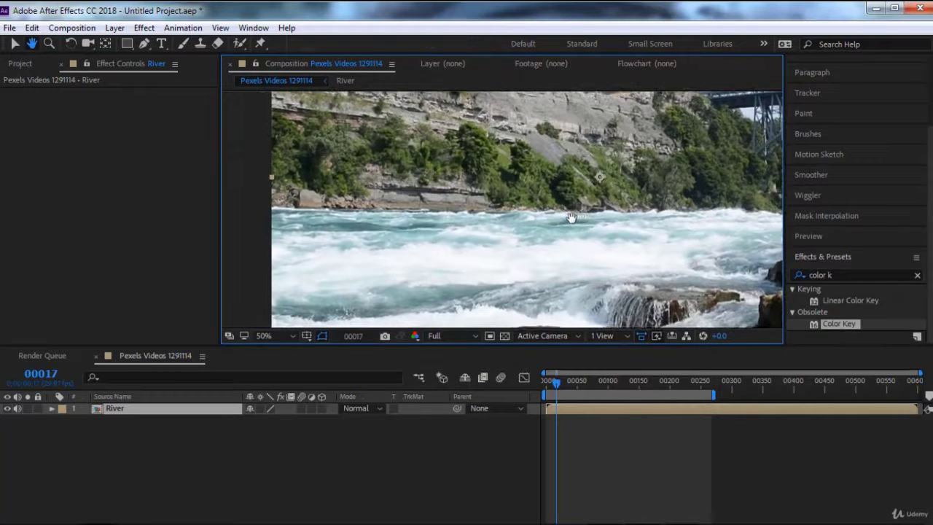
Start a Pen mask on River, placing points along the waterline from the left edge.
click(143, 44)
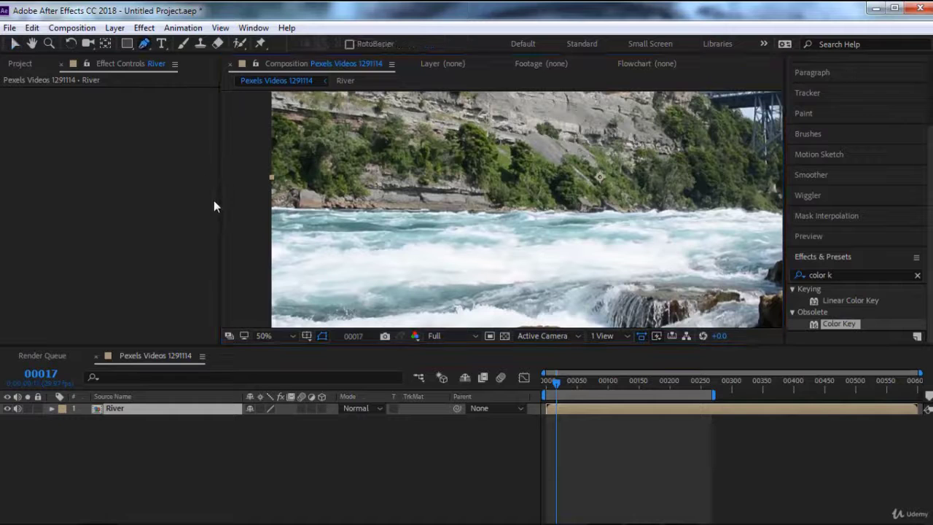
click(257, 212)
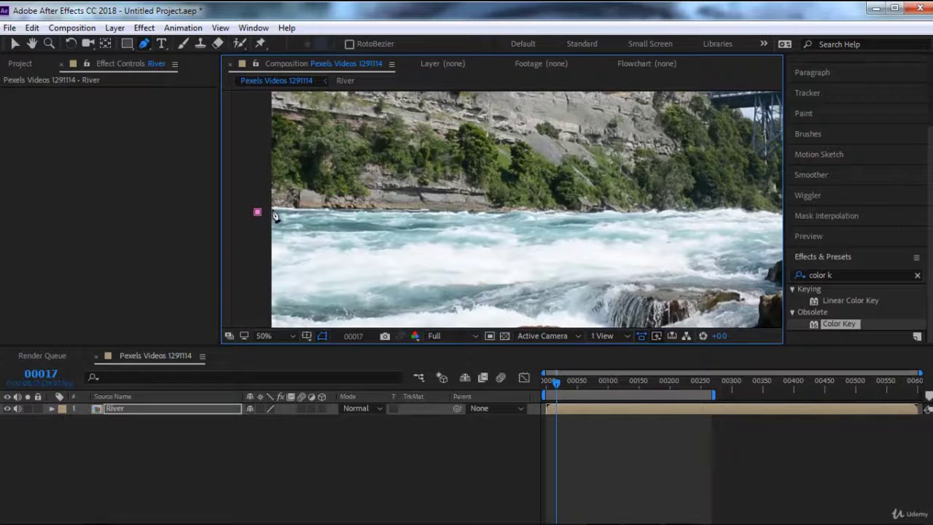
click(291, 209)
click(326, 210)
click(353, 211)
click(379, 209)
click(406, 209)
click(429, 209)
click(447, 210)
click(464, 210)
click(483, 211)
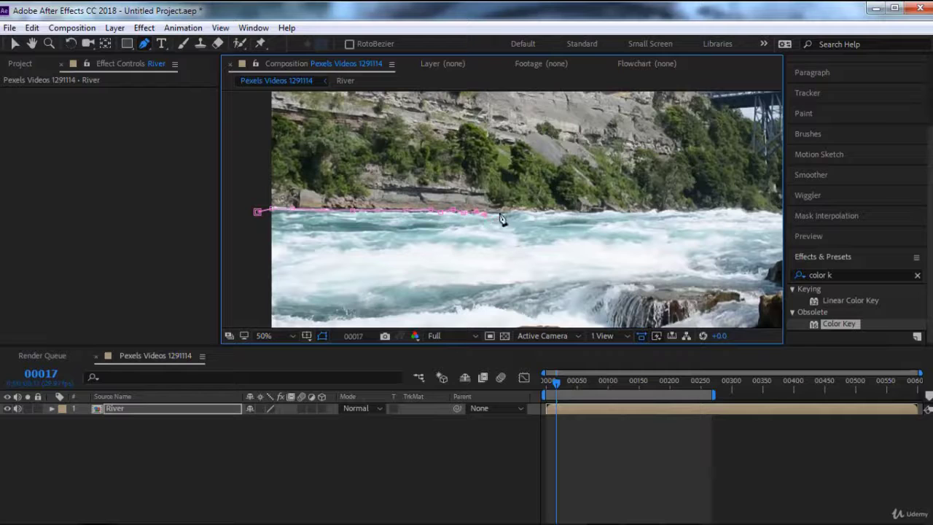
click(500, 213)
click(516, 212)
click(539, 215)
click(561, 214)
click(591, 213)
Continue the mask points along the waterline toward the bridge.
drag(614, 226, 445, 227)
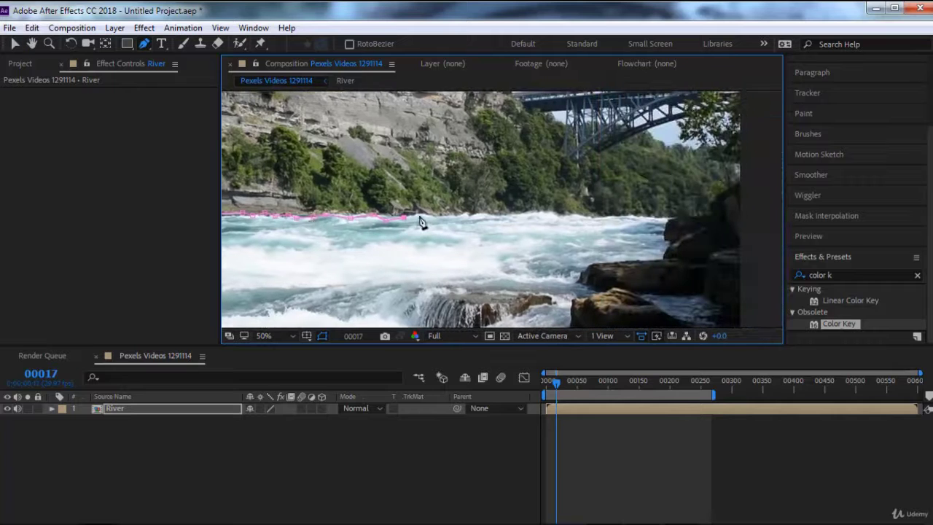
click(441, 217)
click(458, 215)
click(470, 216)
click(485, 216)
click(502, 217)
click(528, 216)
click(546, 215)
click(572, 216)
click(591, 216)
click(609, 216)
click(627, 216)
click(652, 218)
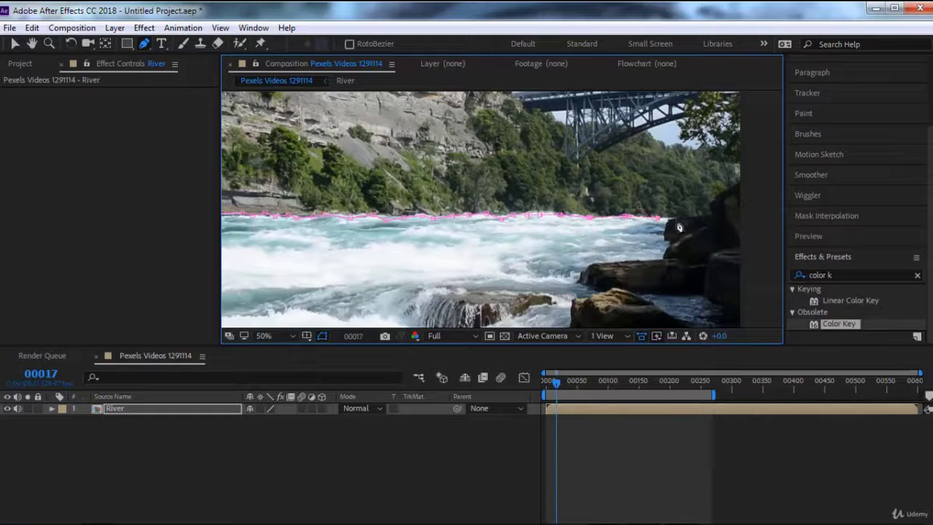
click(676, 220)
Carry the mask around the right-hand rocks and bottom corners, then close it.
drag(576, 243, 407, 272)
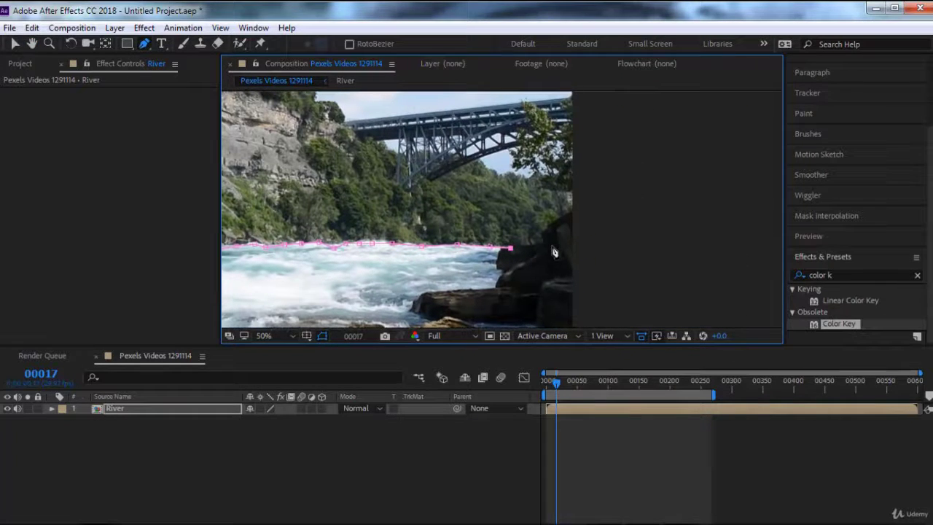
click(547, 244)
click(543, 231)
click(554, 224)
click(578, 210)
drag(592, 292, 606, 177)
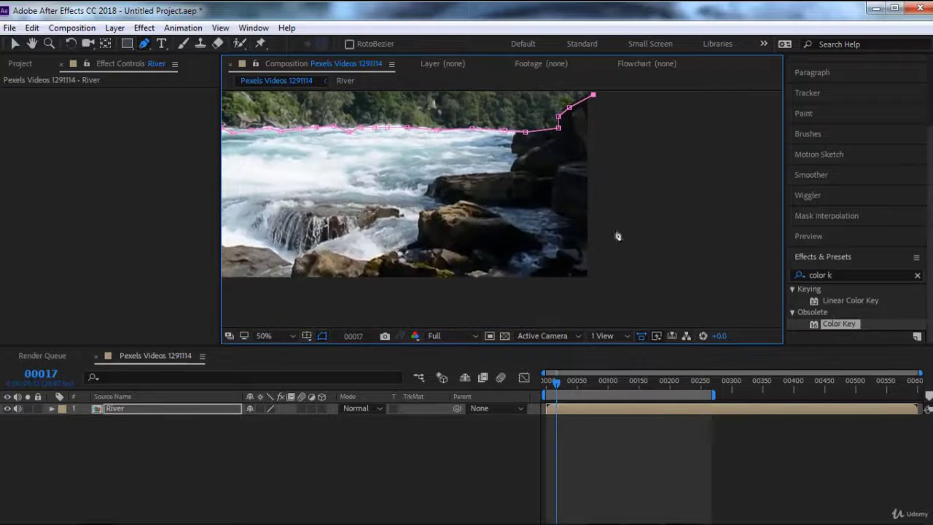
click(603, 283)
drag(335, 296, 427, 281)
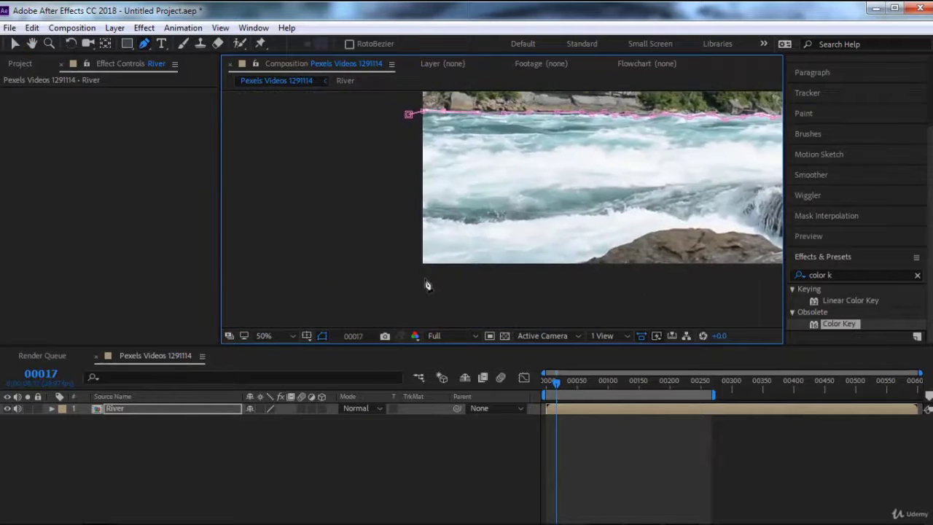
click(393, 278)
click(409, 114)
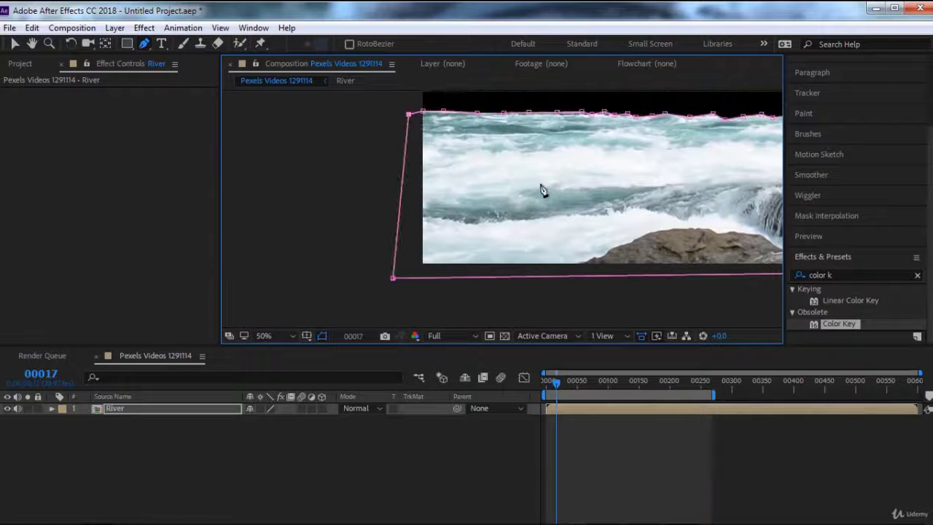
key(comma)
mouse_move(540, 289)
mouse_down()
mouse_move(489, 231)
mouse_move(413, 258)
mouse_up()
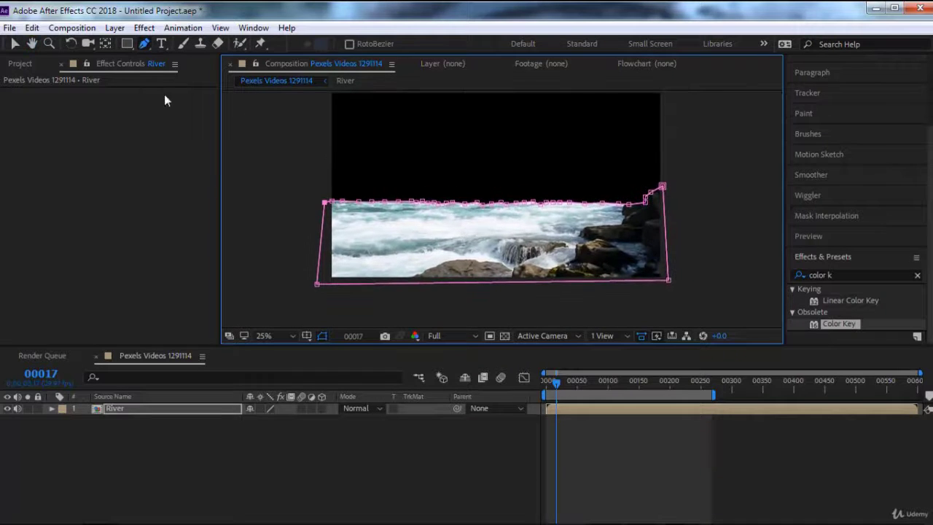
Return to the Selection tool and deselect River to view the clean masked result.
click(16, 44)
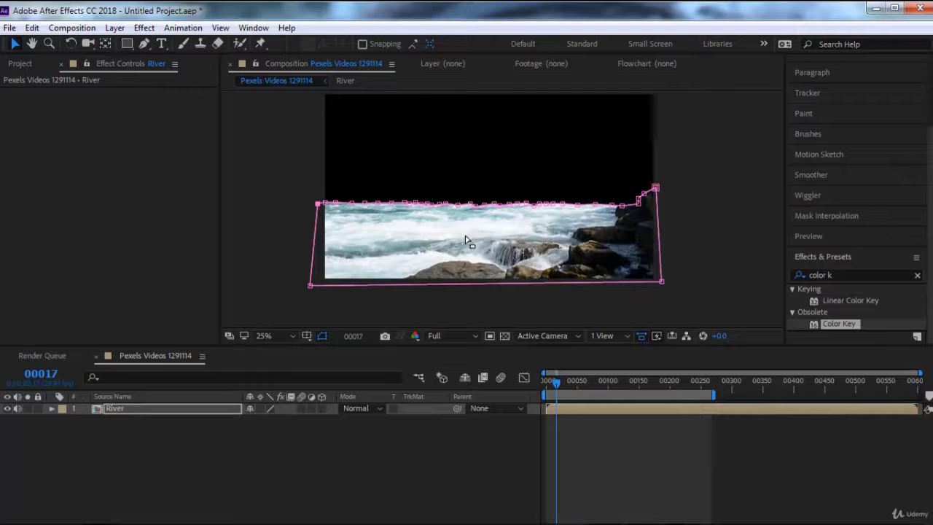
click(148, 409)
click(159, 440)
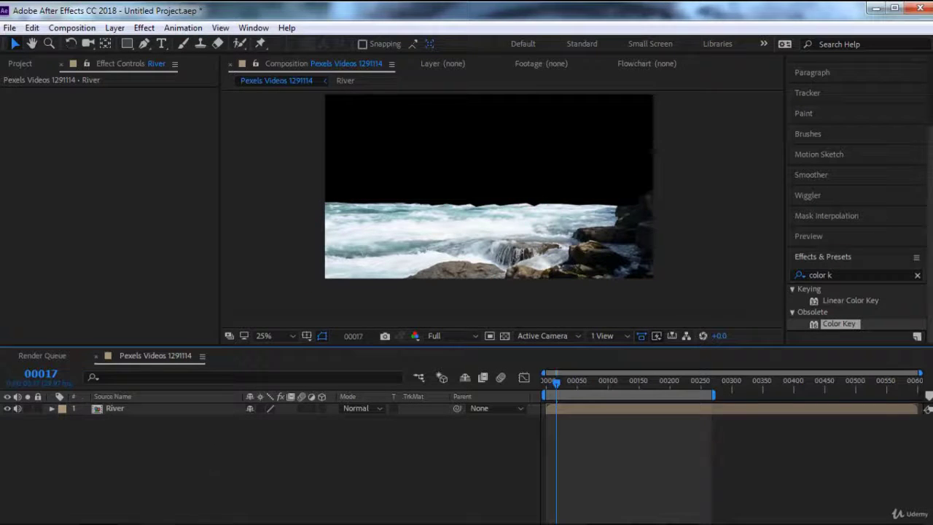
Open the desert rock photo's folder and drag the file toward After Effects.
mouse_move(677, 522)
click(642, 513)
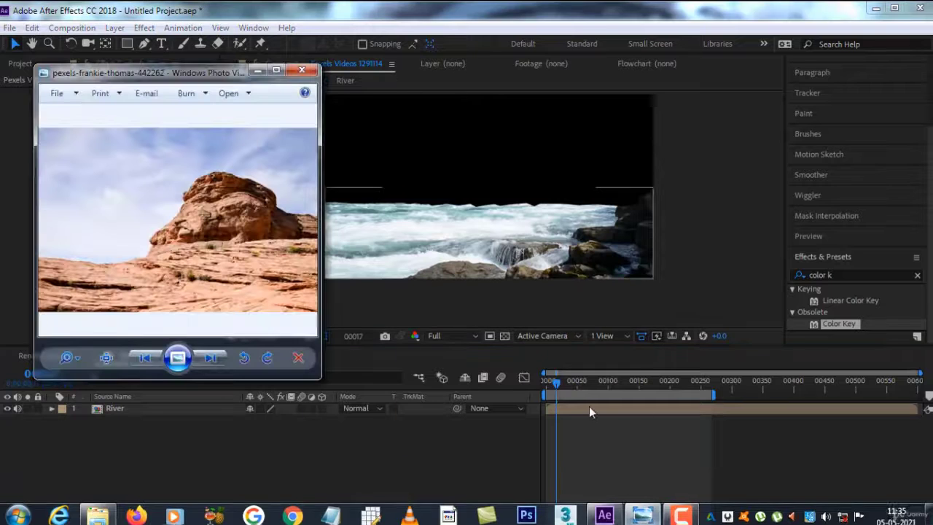
right_click(183, 229)
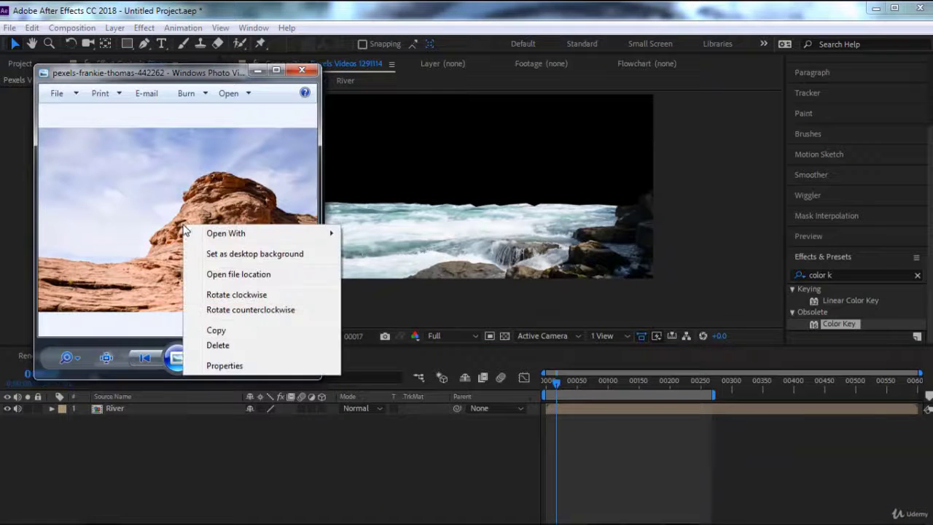
click(209, 276)
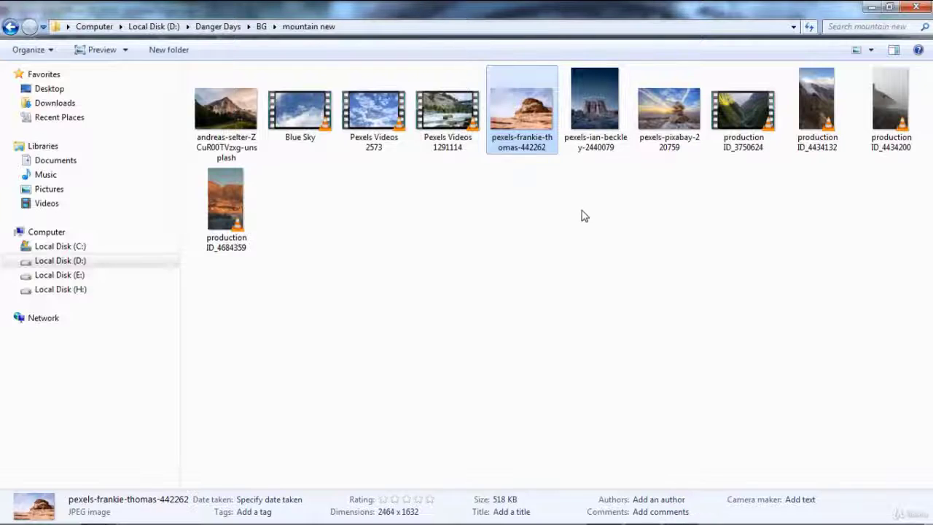
mouse_move(527, 145)
mouse_down()
mouse_move(645, 510)
mouse_move(66, 228)
mouse_up()
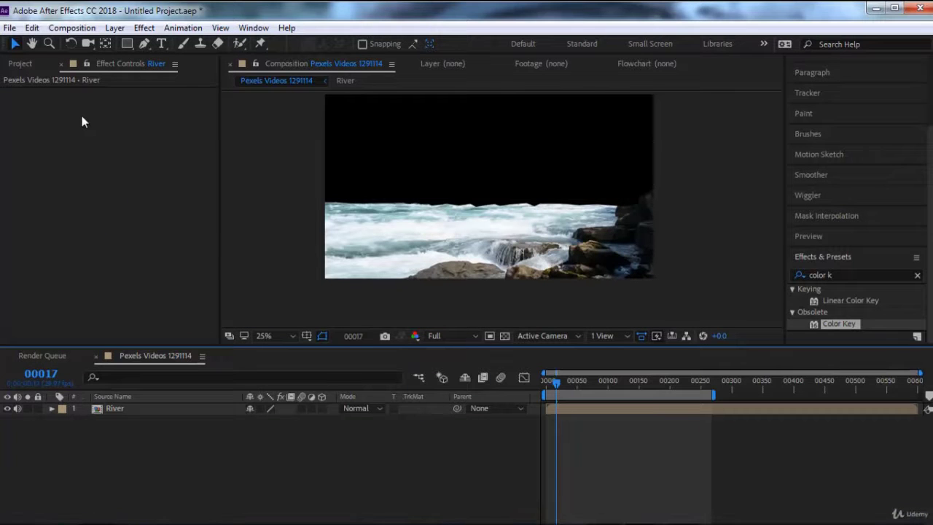
Import pexels-frankie-thomas-442262.jpg from Explorer and drop it into the timeline below River.
click(21, 65)
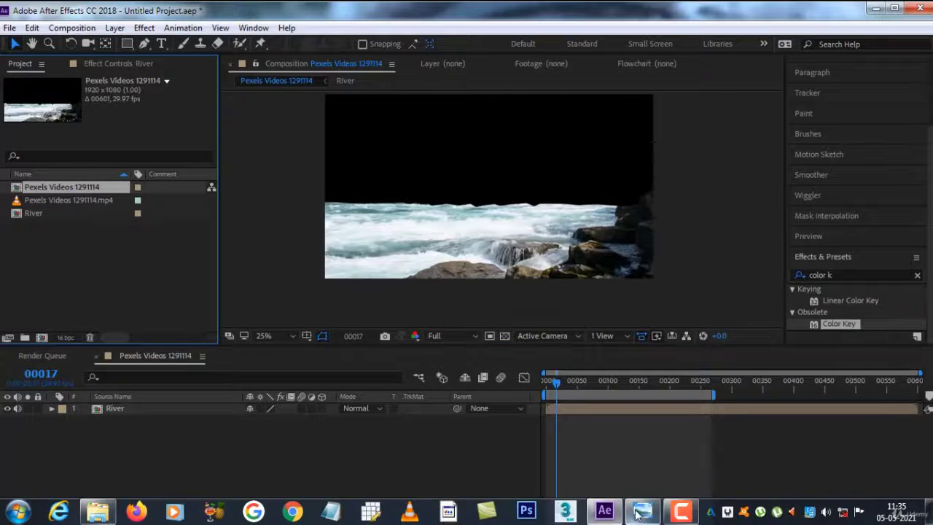
click(642, 510)
right_click(212, 220)
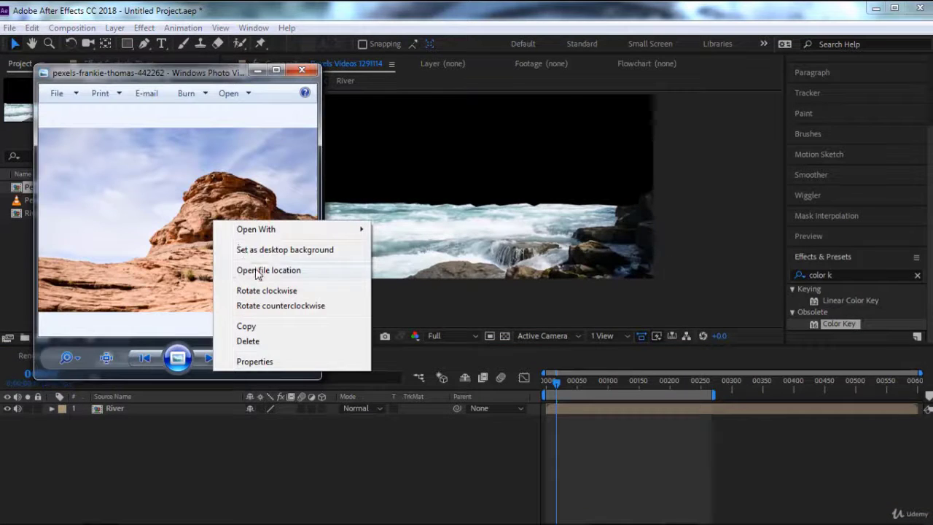
click(252, 267)
mouse_move(536, 123)
mouse_down()
mouse_move(608, 519)
mouse_move(70, 257)
mouse_up()
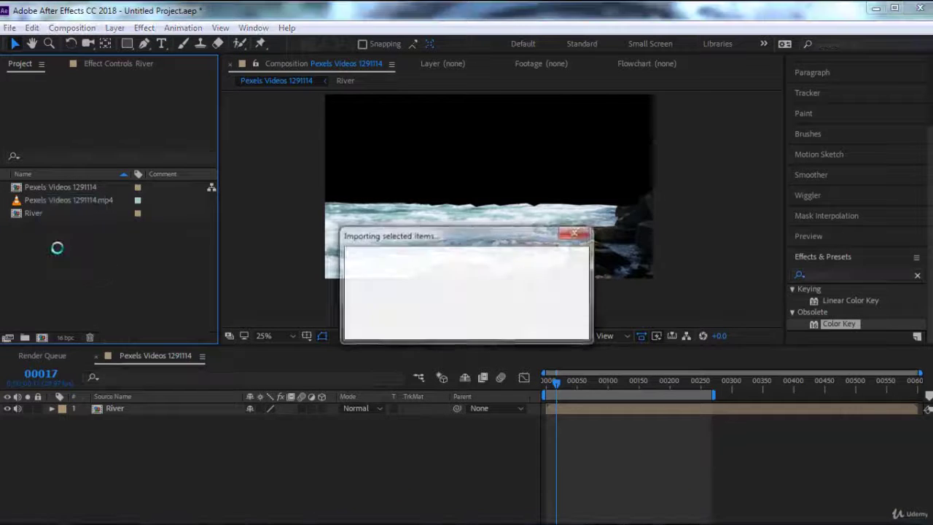
drag(67, 216, 100, 440)
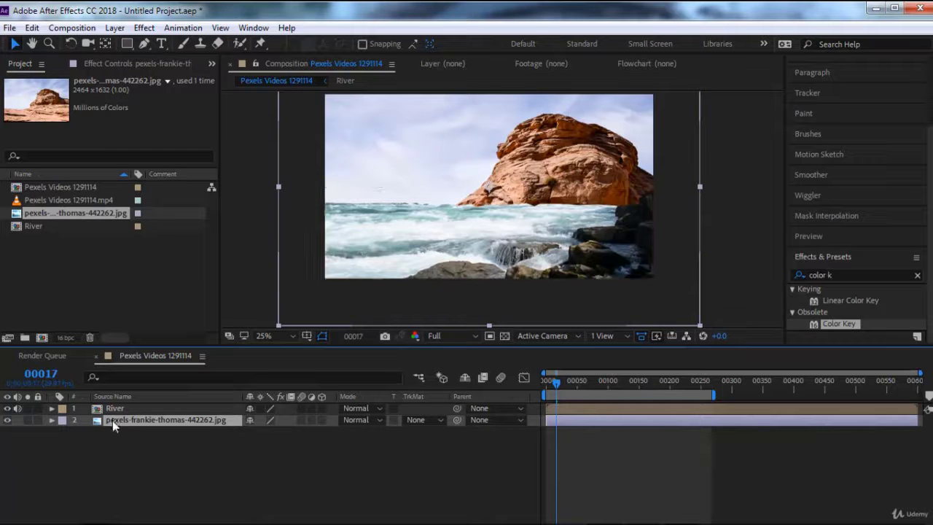
Re-add the rock photo below River and scale it down to 79%.
key(Delete)
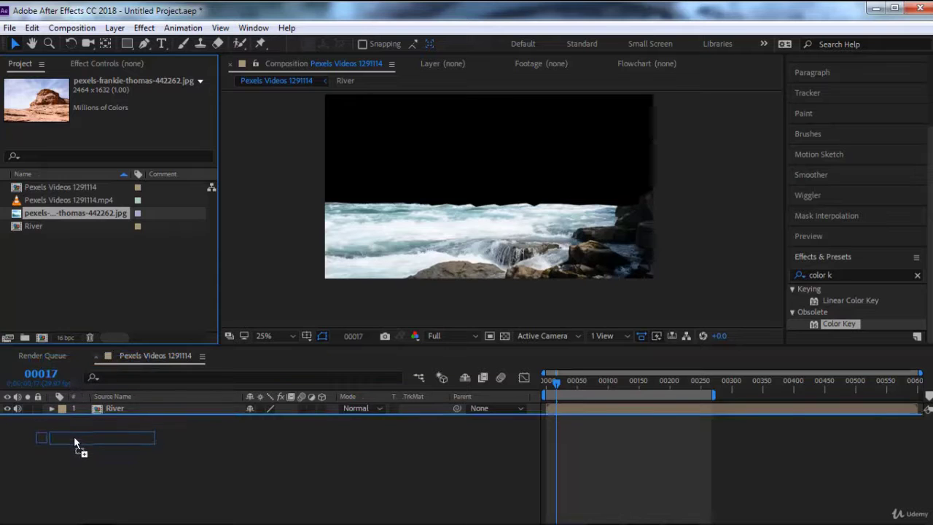
mouse_move(50, 216)
mouse_down()
mouse_move(74, 437)
mouse_move(119, 408)
mouse_move(147, 444)
mouse_up()
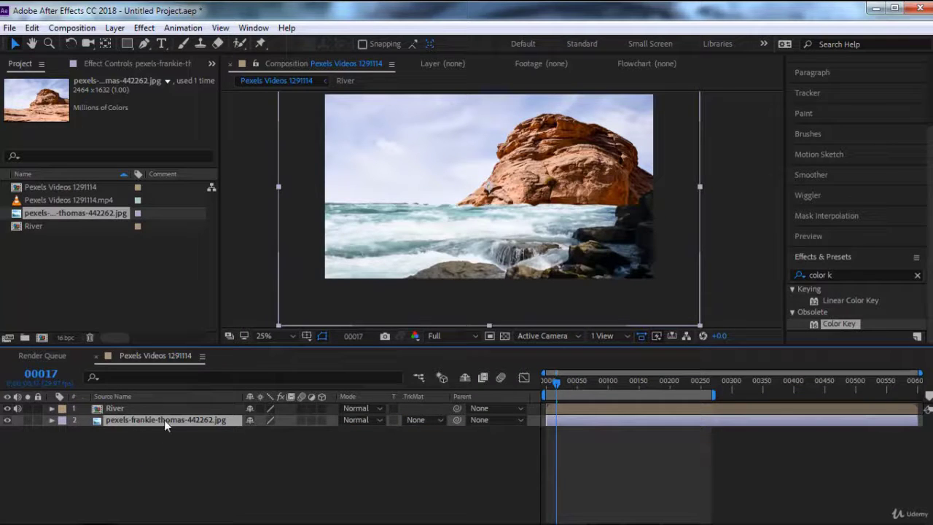
key(s)
mouse_move(290, 436)
mouse_down()
mouse_move(274, 438)
mouse_move(289, 443)
mouse_up()
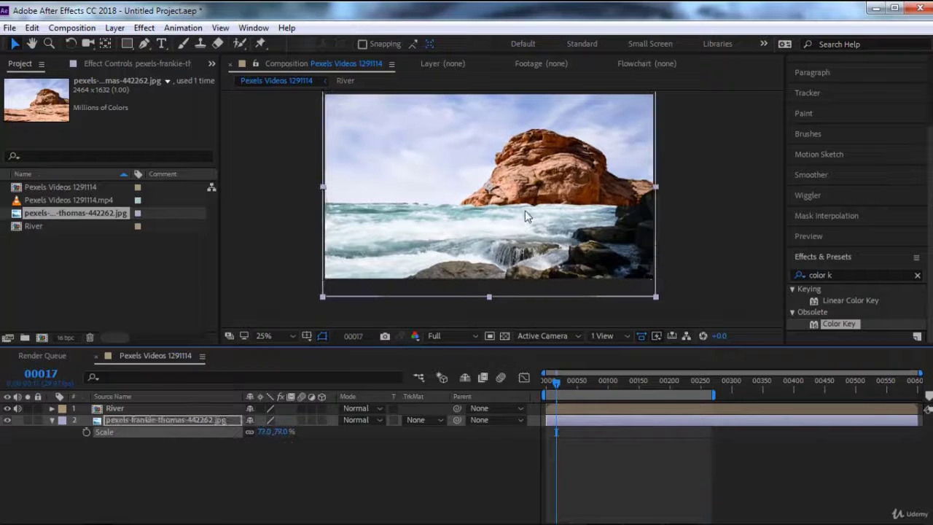
Position the rock photo so the rock sits just above the waterline.
mouse_move(525, 217)
mouse_down()
mouse_move(523, 167)
mouse_move(523, 183)
mouse_up()
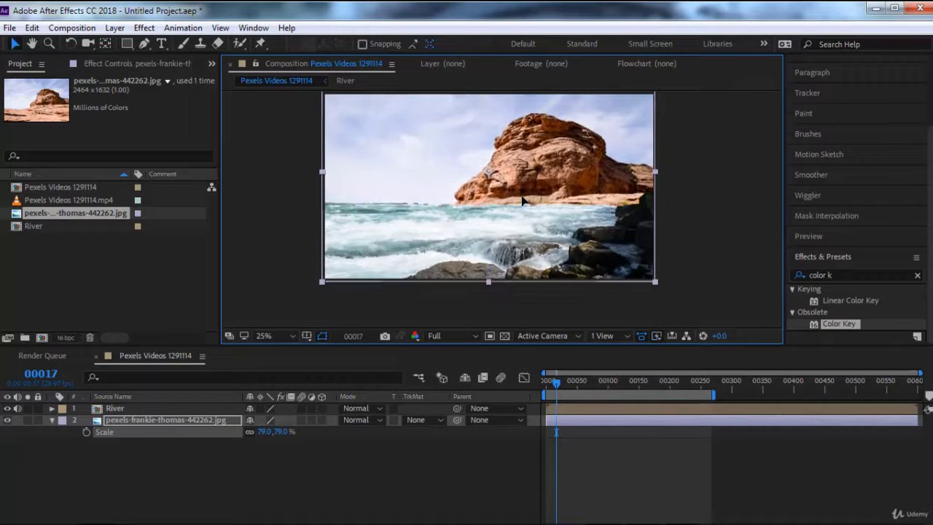
drag(522, 182, 523, 208)
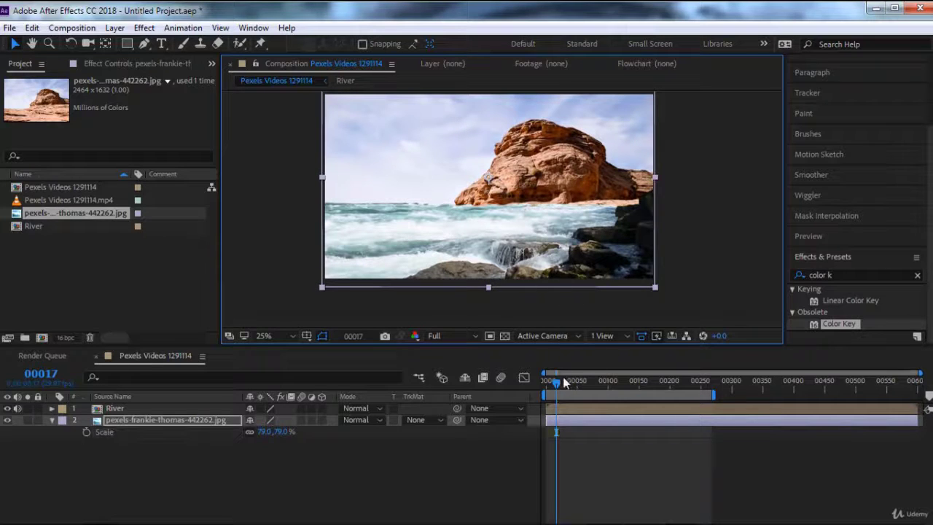
mouse_move(563, 382)
mouse_down()
mouse_move(606, 384)
mouse_move(555, 386)
mouse_up()
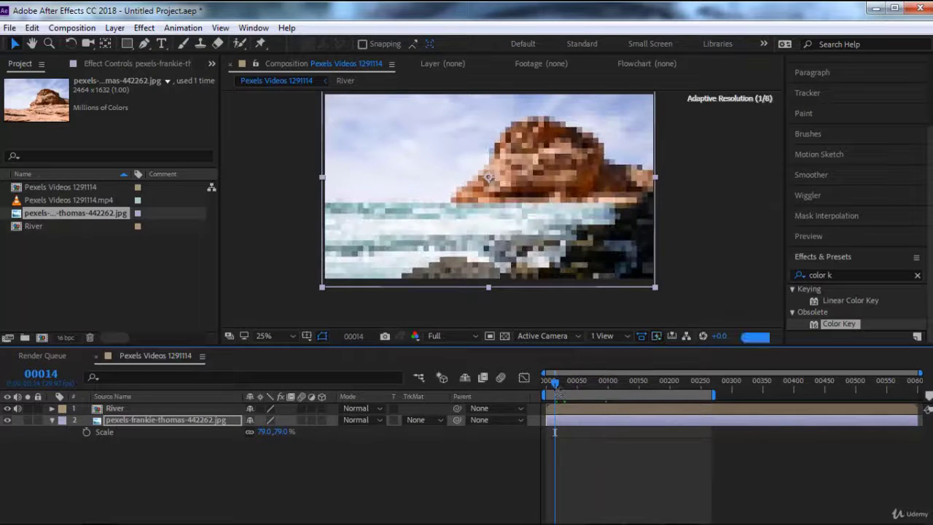
click(148, 459)
click(136, 418)
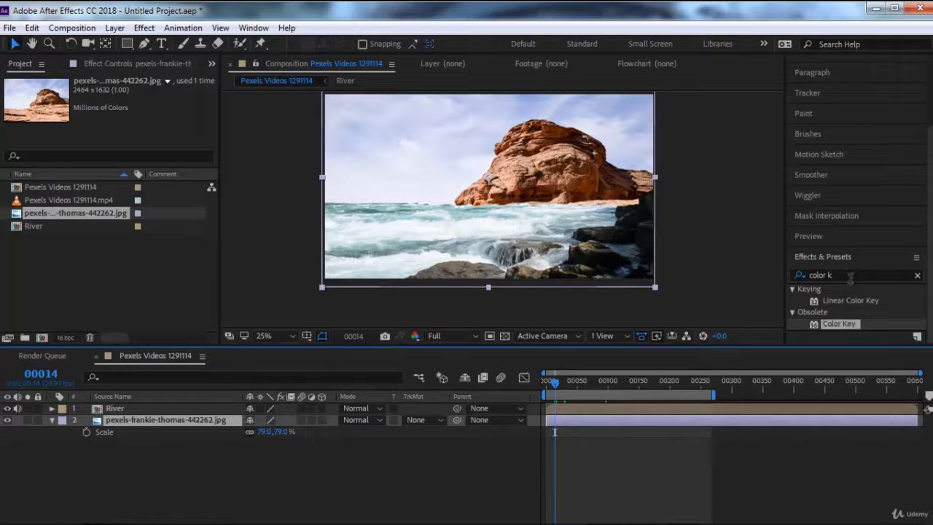
Search 'color b' in Effects & Presets and apply Color Balance to the rock photo.
click(917, 274)
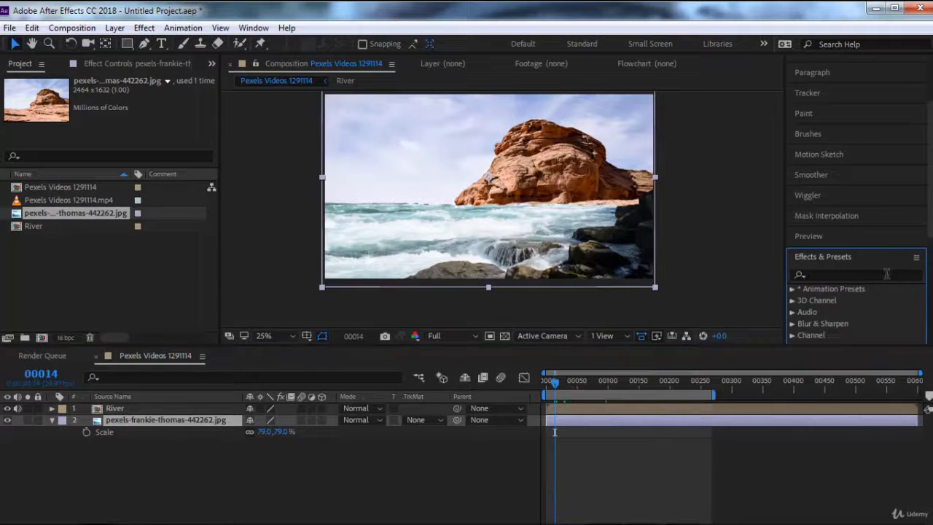
click(838, 274)
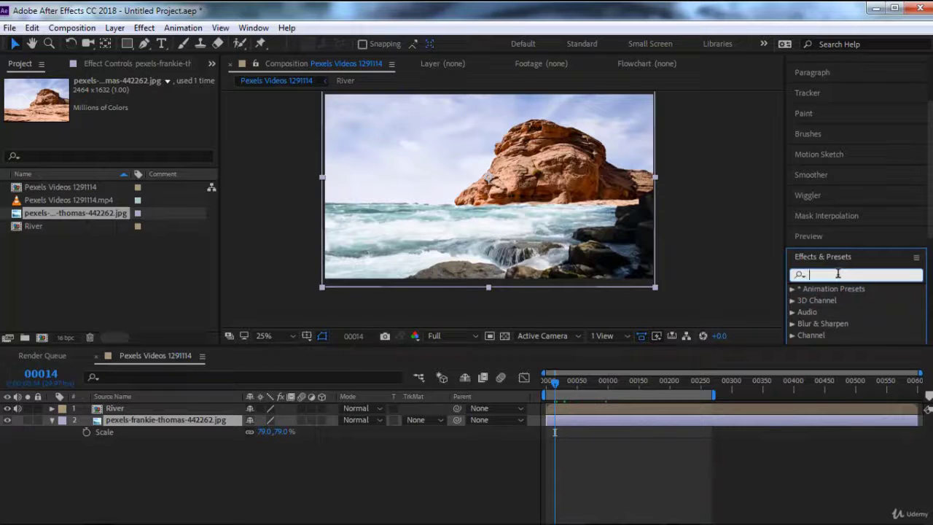
text(color)
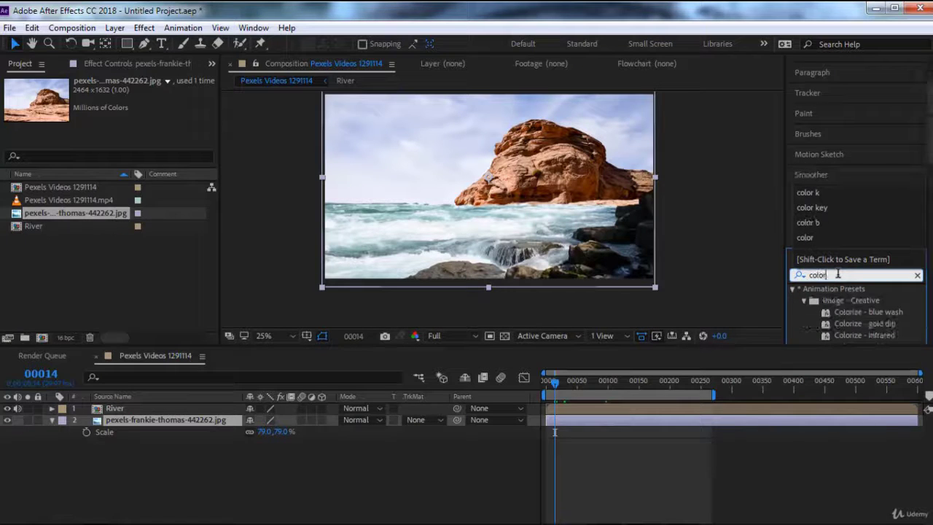
text( b)
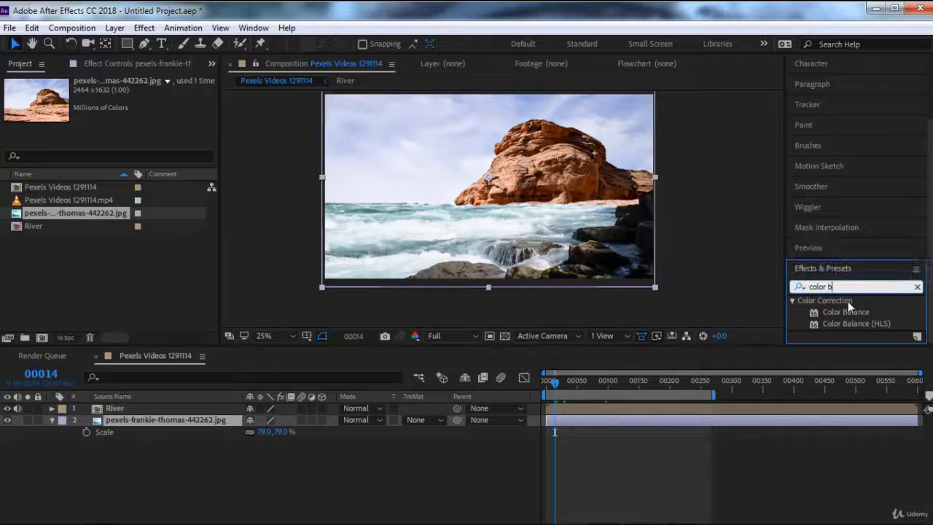
double_click(849, 311)
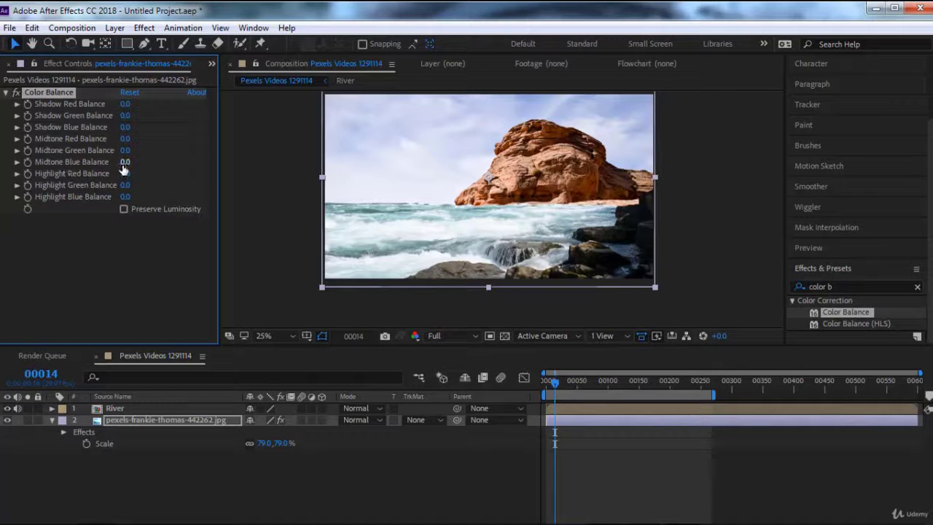
Set Midtone Blue 46, Midtone Red 21 and Shadow Blue 28.
mouse_move(123, 164)
mouse_down()
mouse_move(189, 164)
mouse_move(150, 161)
mouse_up()
drag(126, 139, 141, 143)
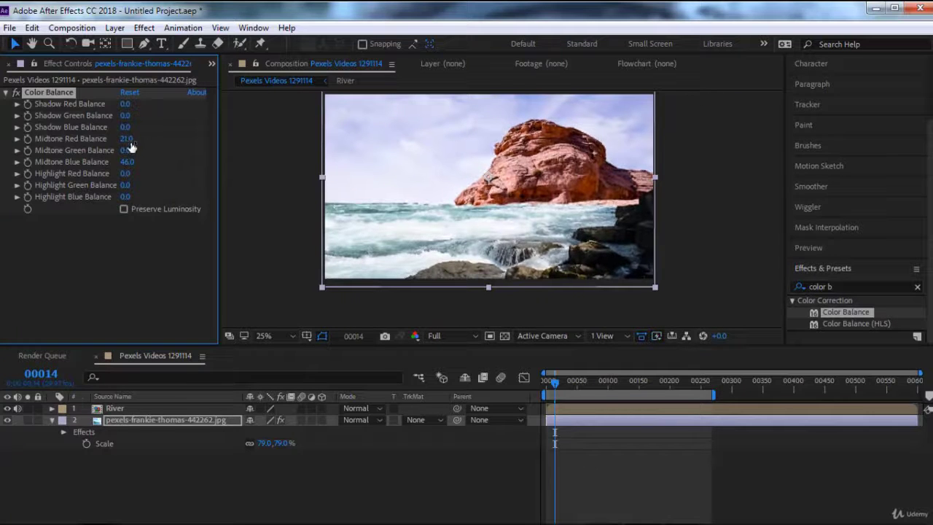
drag(125, 128, 149, 132)
click(585, 379)
drag(585, 379, 521, 378)
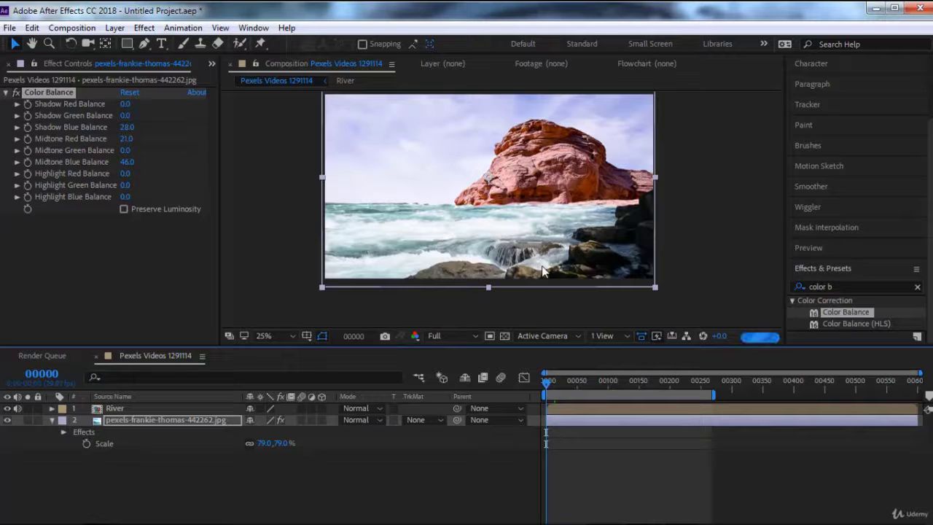
Nudge the rock photo layer slightly in the Composition viewer.
click(195, 420)
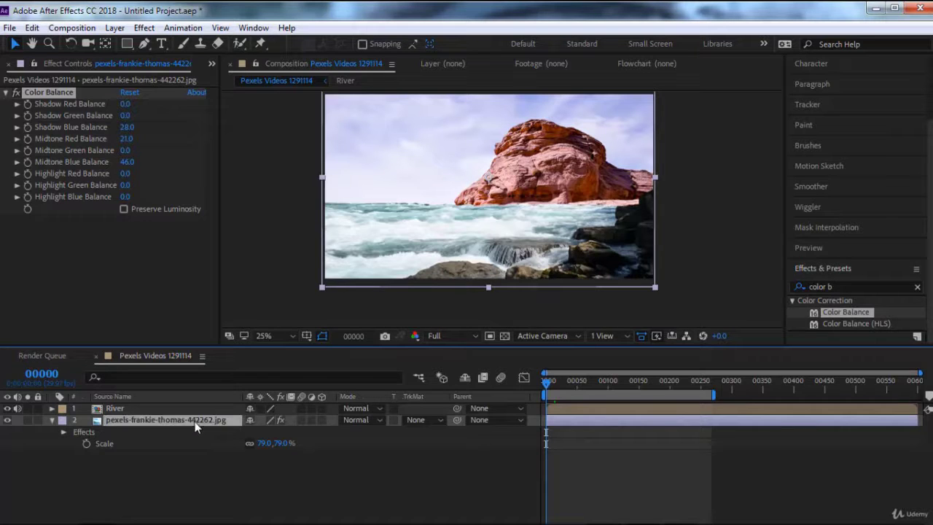
click(529, 148)
drag(528, 144, 529, 120)
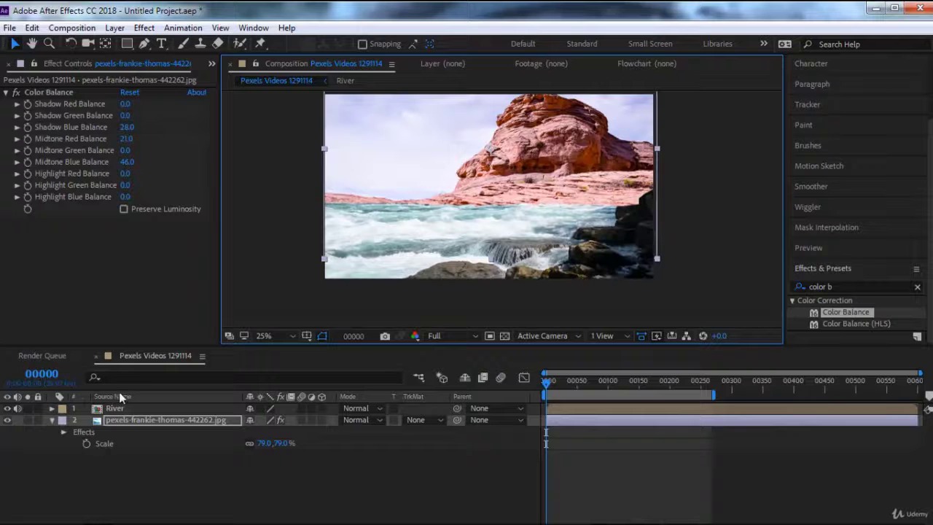
Show River's Mask Feather and set it to 10 pixels.
click(152, 408)
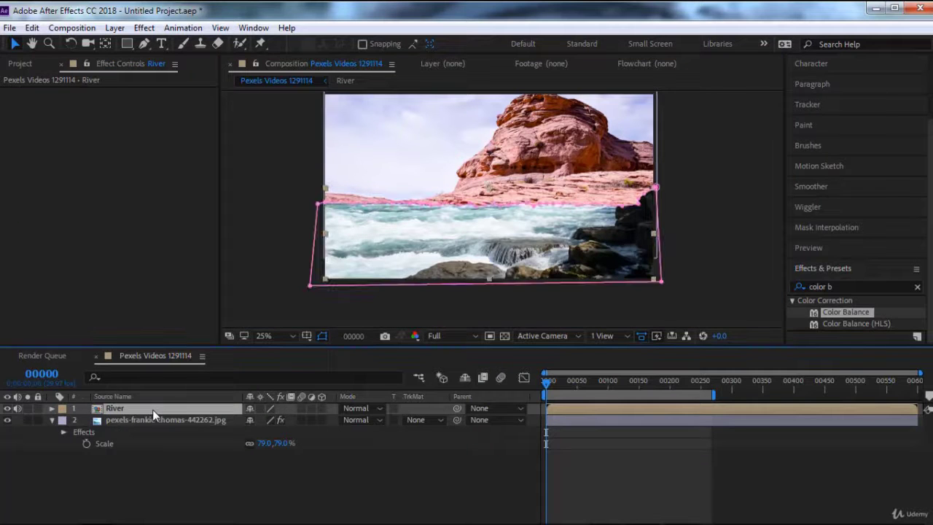
key(f)
click(266, 432)
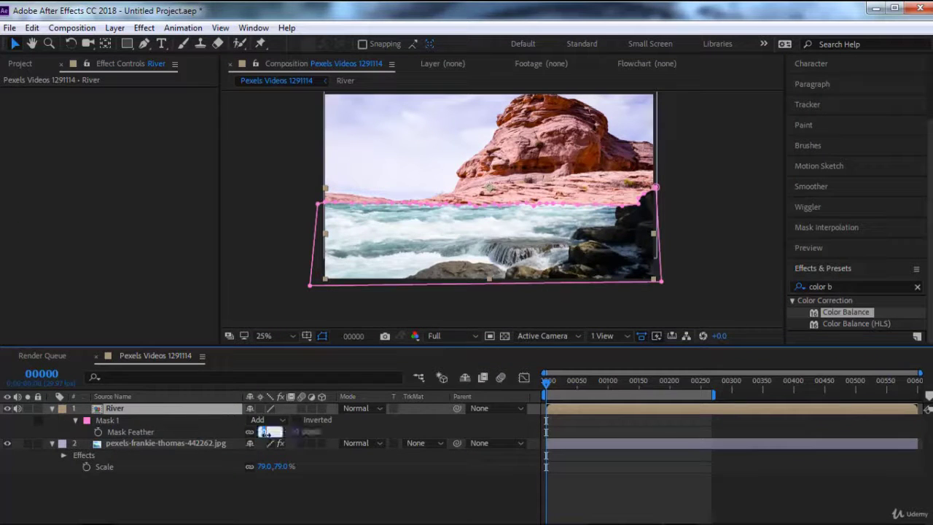
text(10)
key(Return)
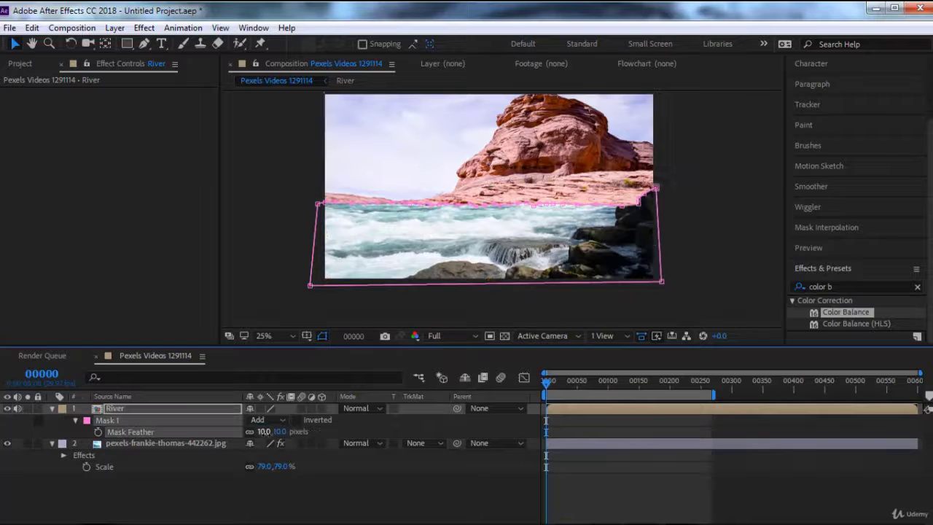
click(305, 475)
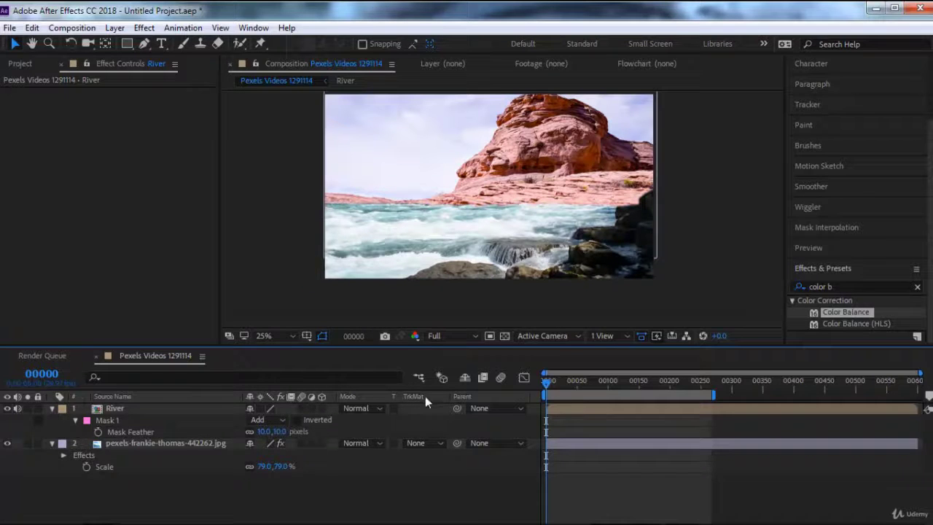
Raise the mask feather to 25, then 50 pixels, checking the blend each time.
click(264, 431)
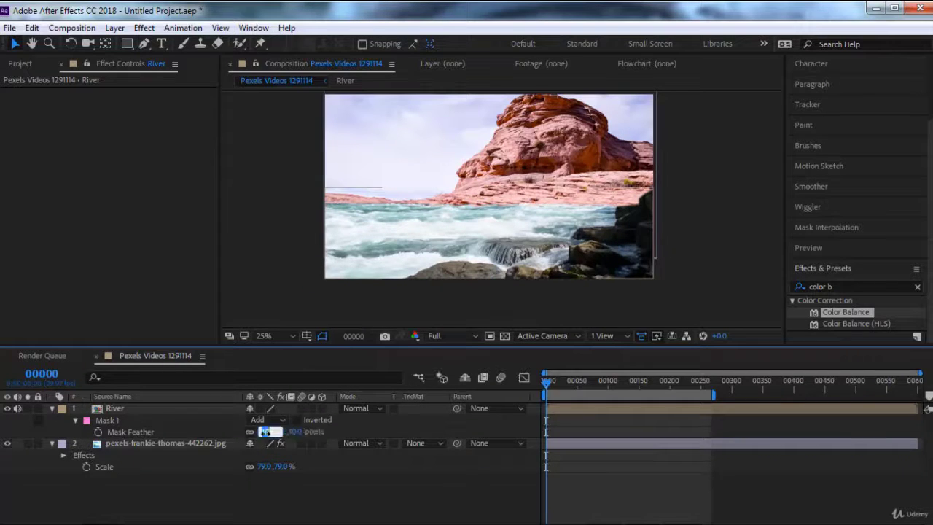
text(25)
key(Return)
click(264, 491)
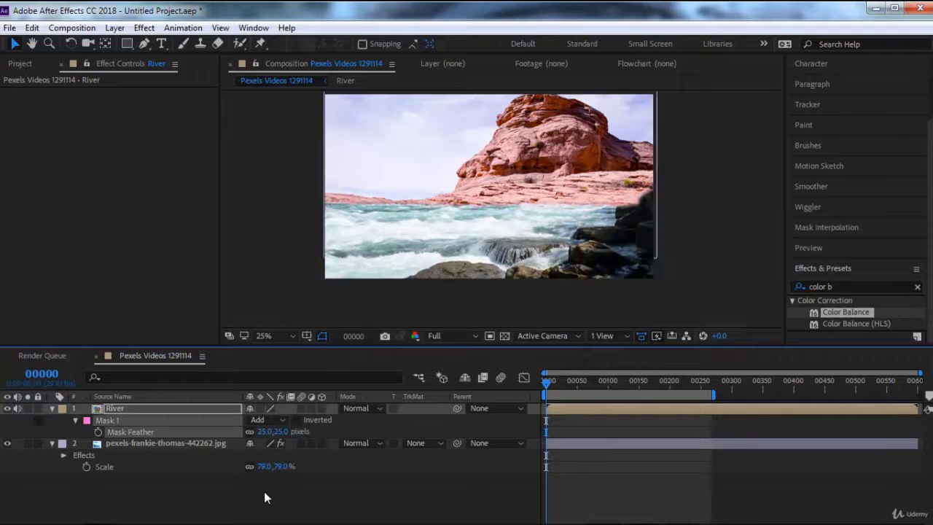
click(268, 432)
text(50)
key(Return)
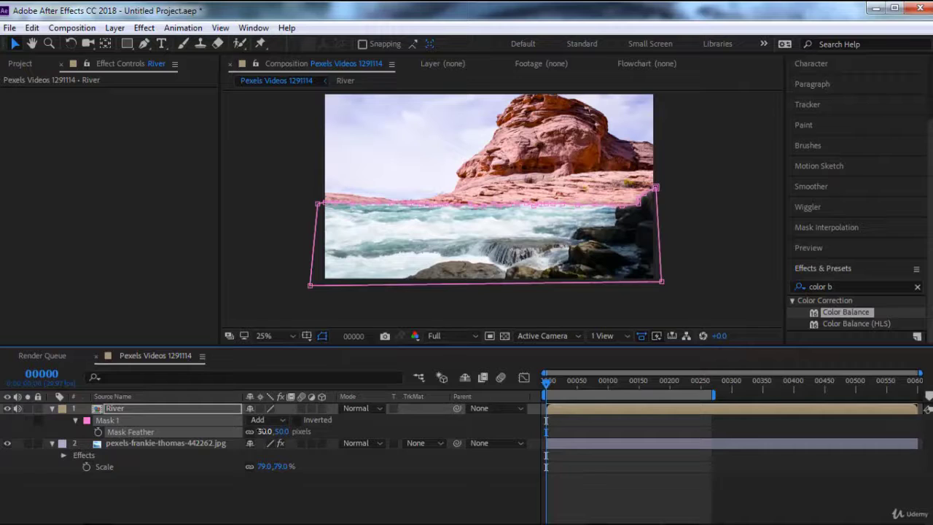
click(270, 496)
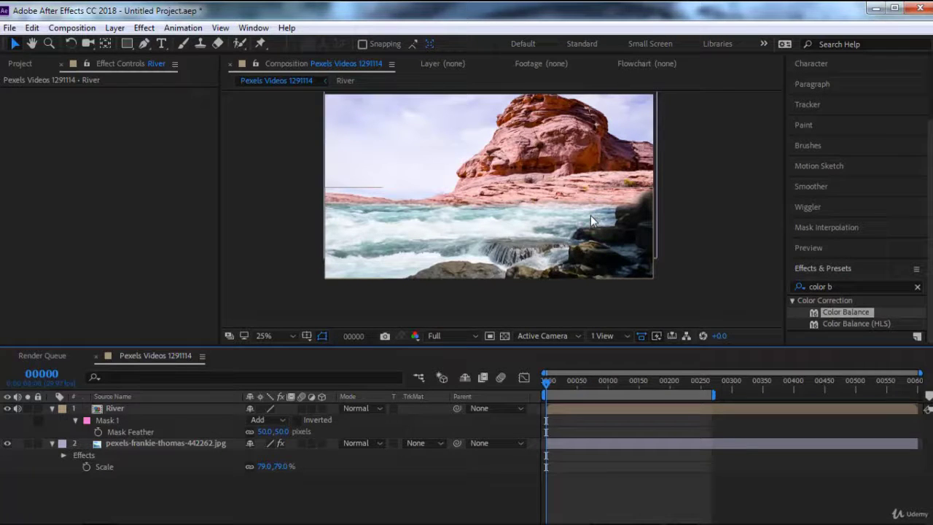
Set the preview to Half resolution and scrub through the opening frames.
click(467, 337)
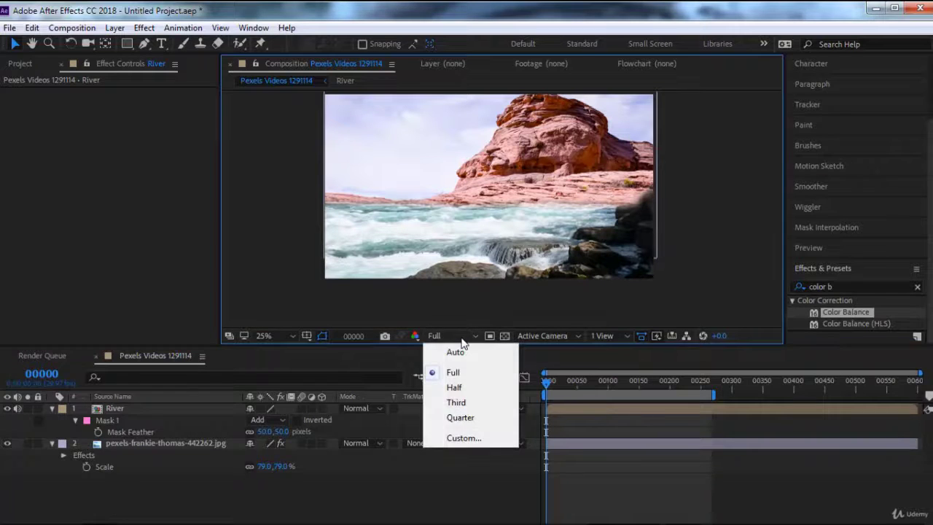
click(455, 387)
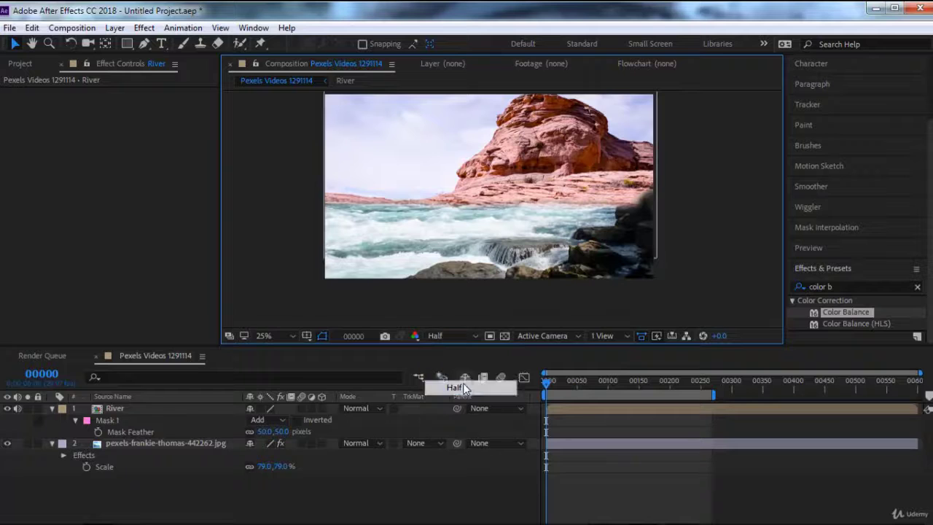
click(609, 382)
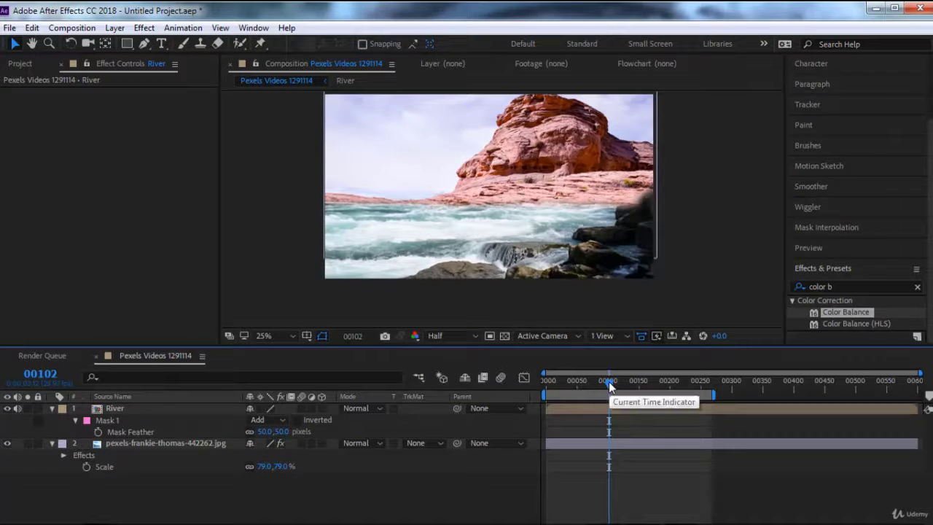
drag(608, 381, 525, 375)
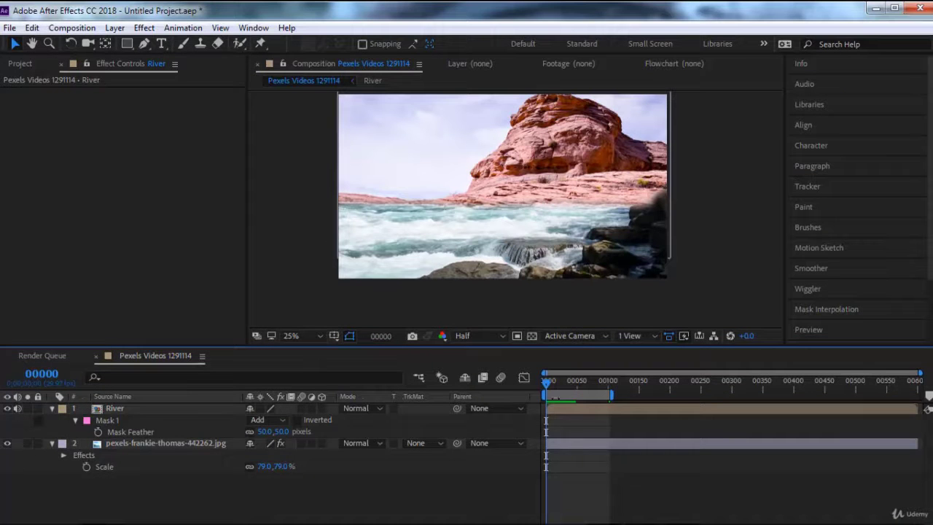
drag(551, 381, 614, 385)
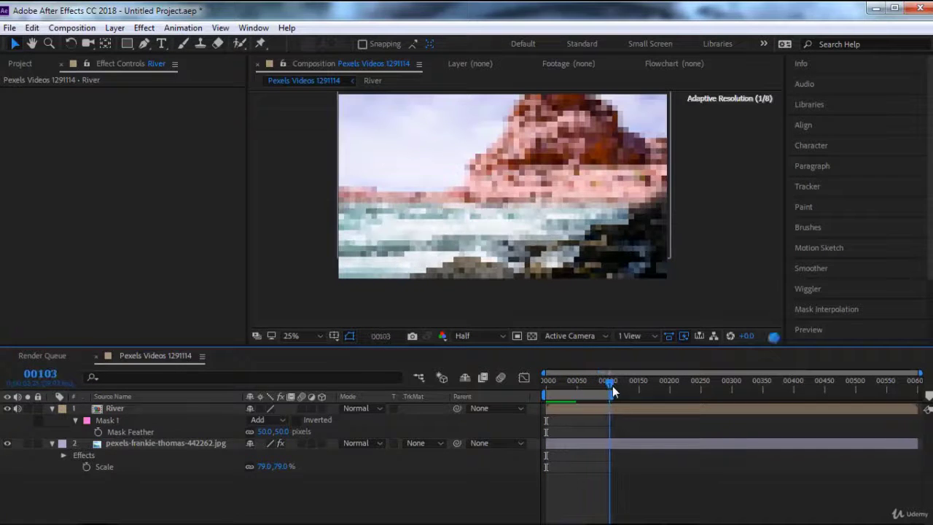
drag(610, 382, 471, 390)
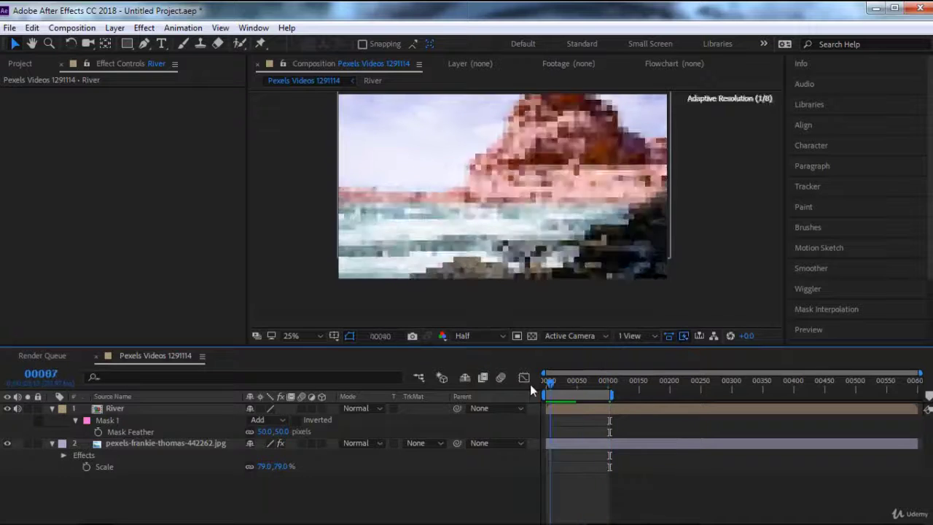
Toggle River's visibility and step through frames to compare the blend, then preview playback.
click(128, 410)
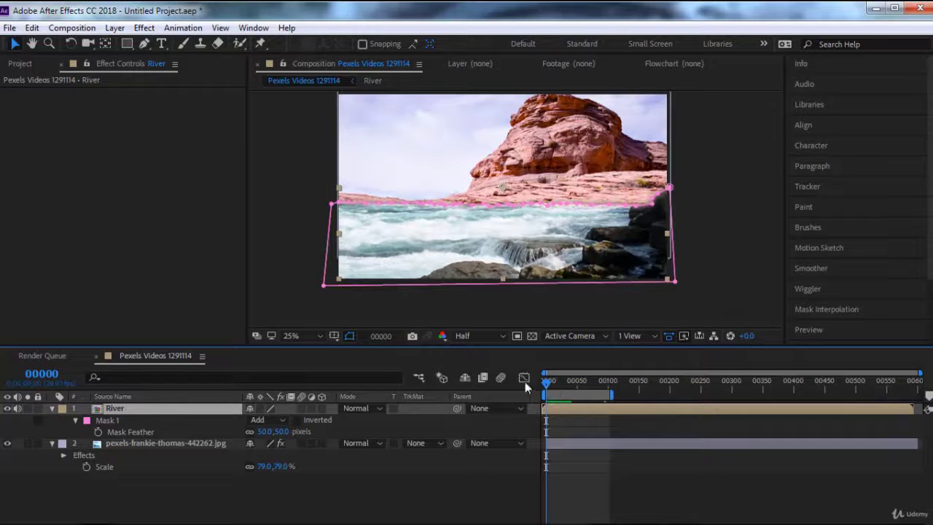
drag(549, 381, 552, 380)
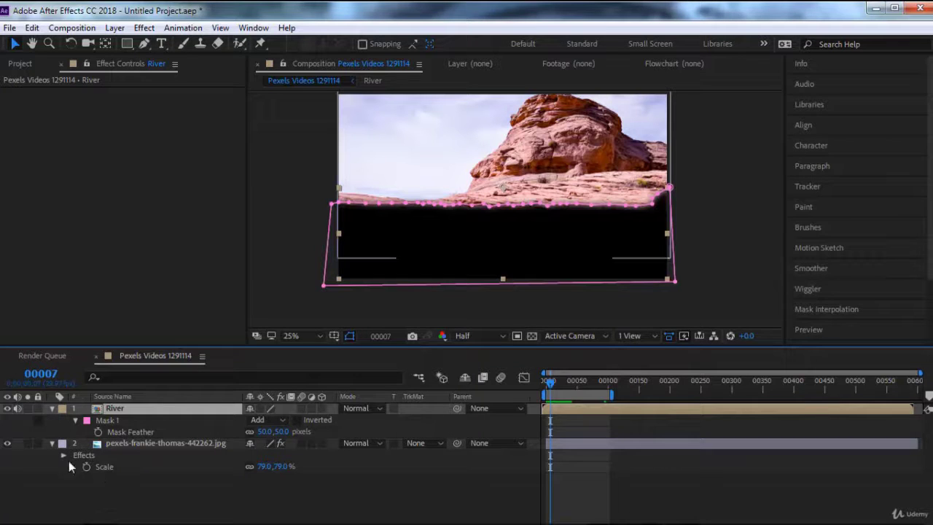
click(8, 409)
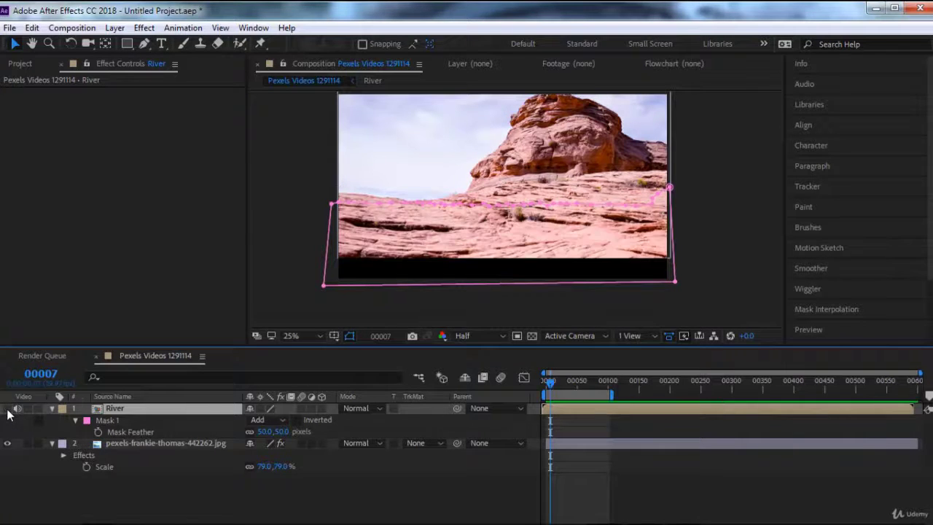
click(9, 410)
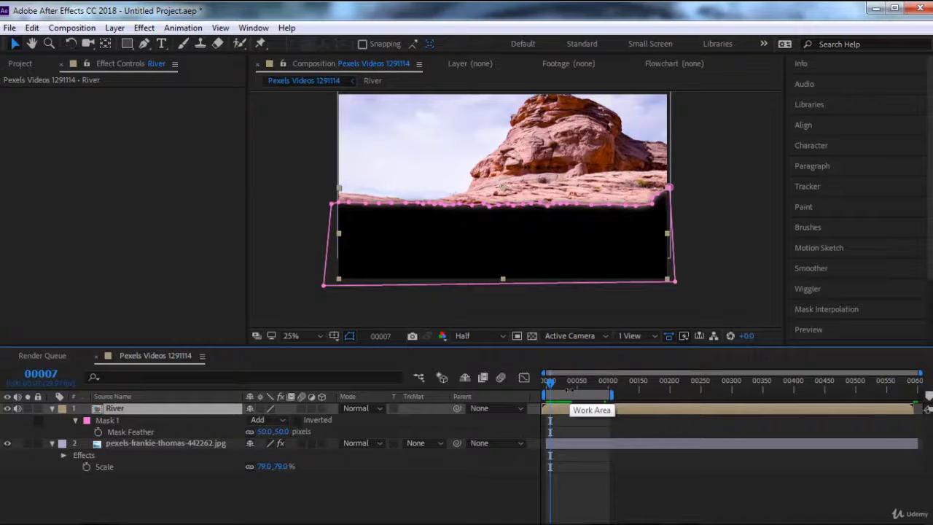
key(Page_Up)
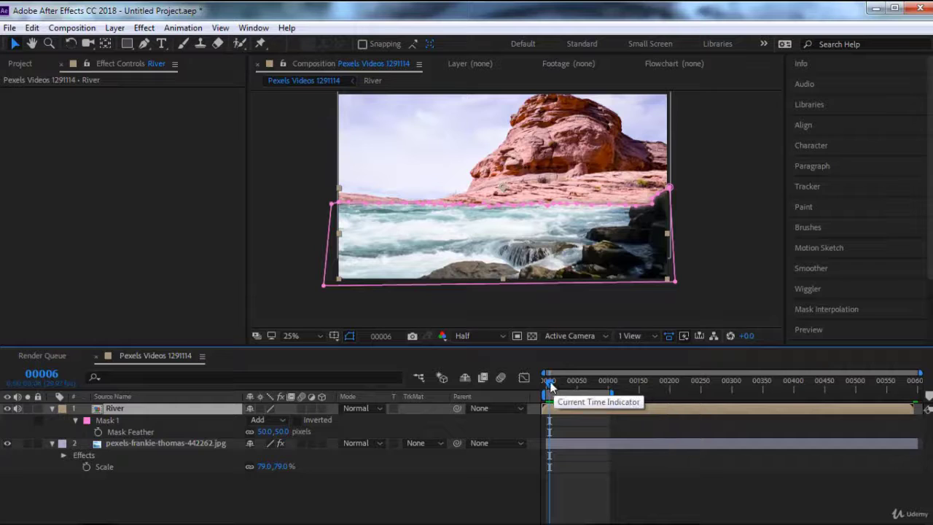
key(space)
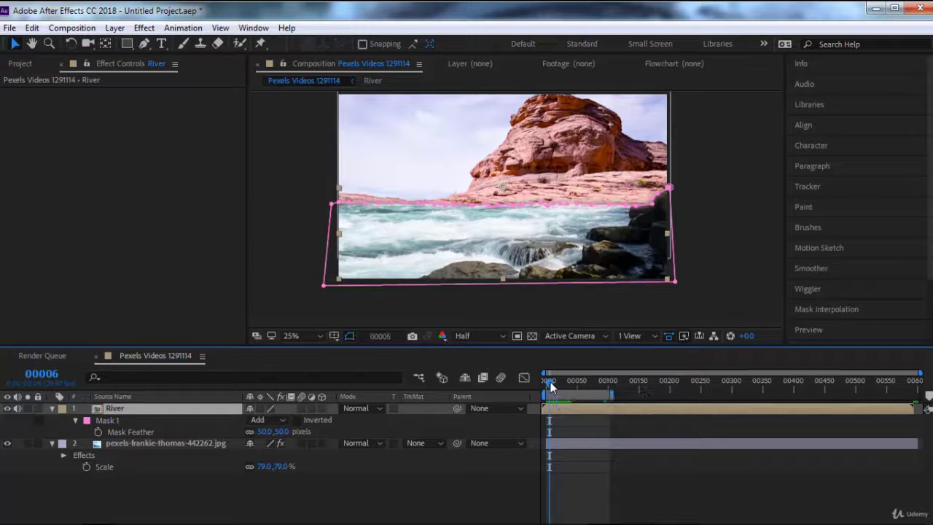
key(space)
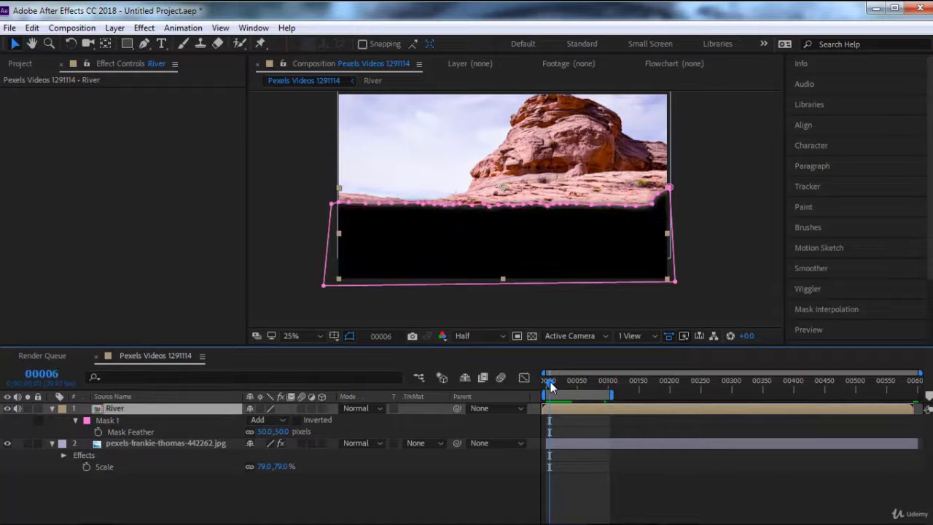
key(space)
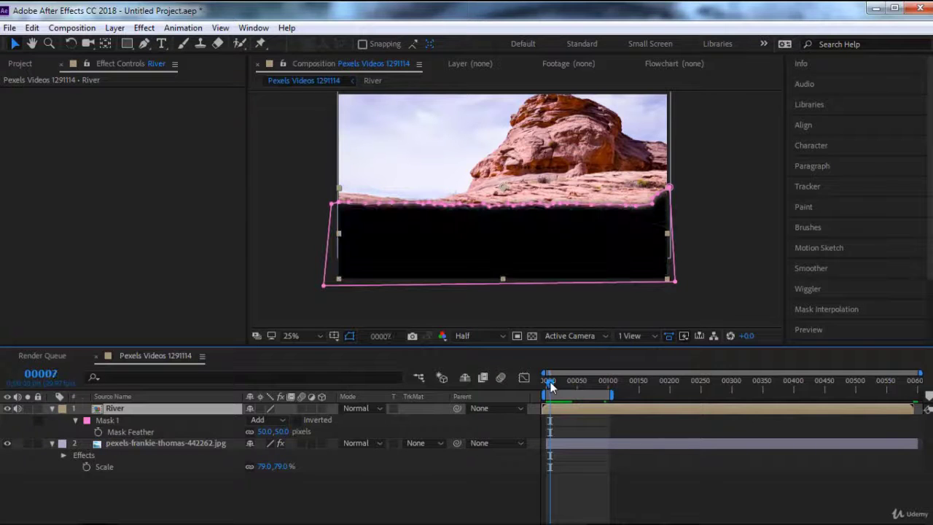
key(space)
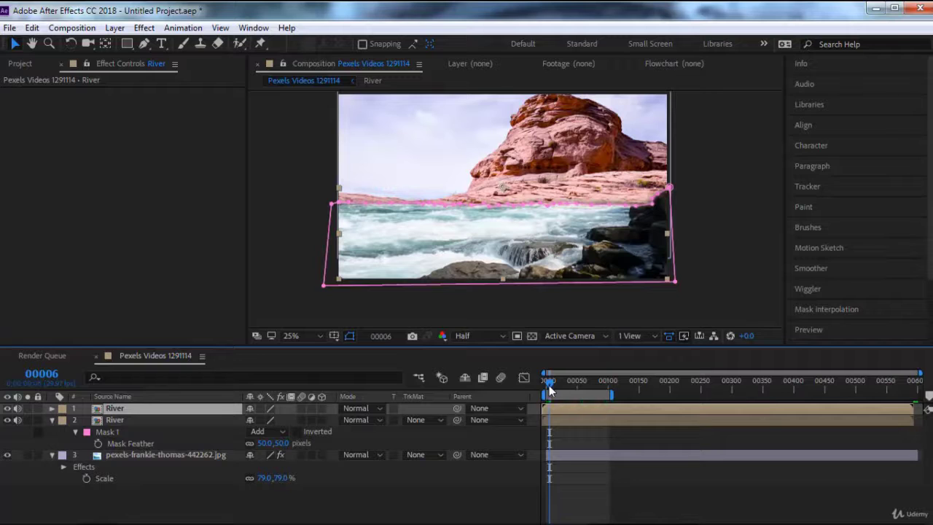
key(Page_Down)
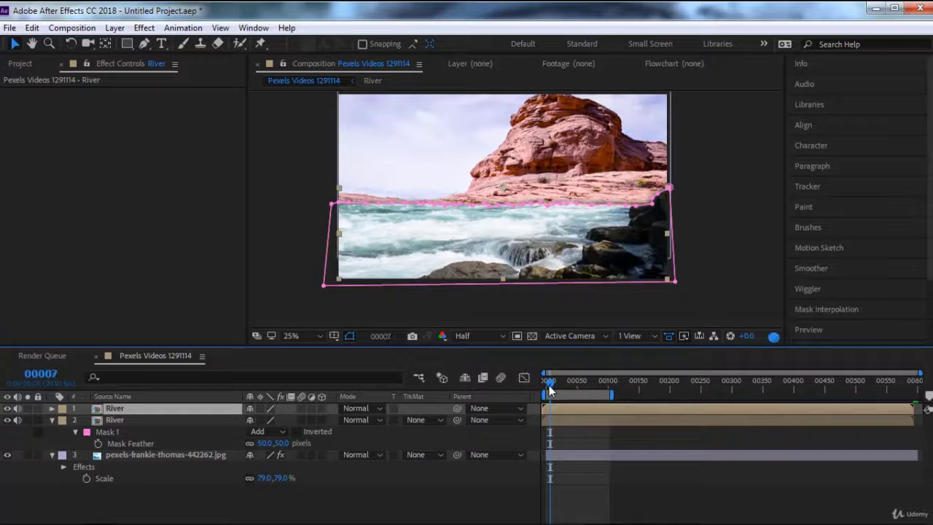
key(Page_Down)
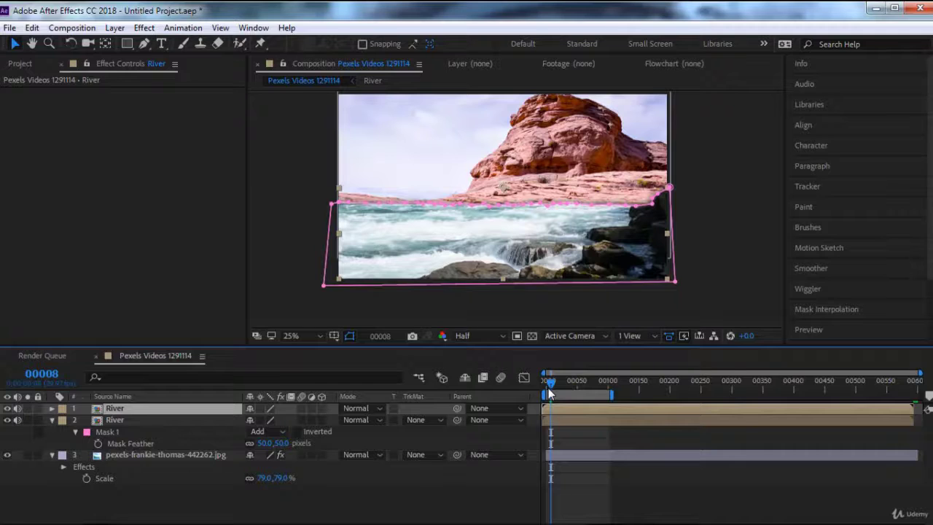
click(553, 428)
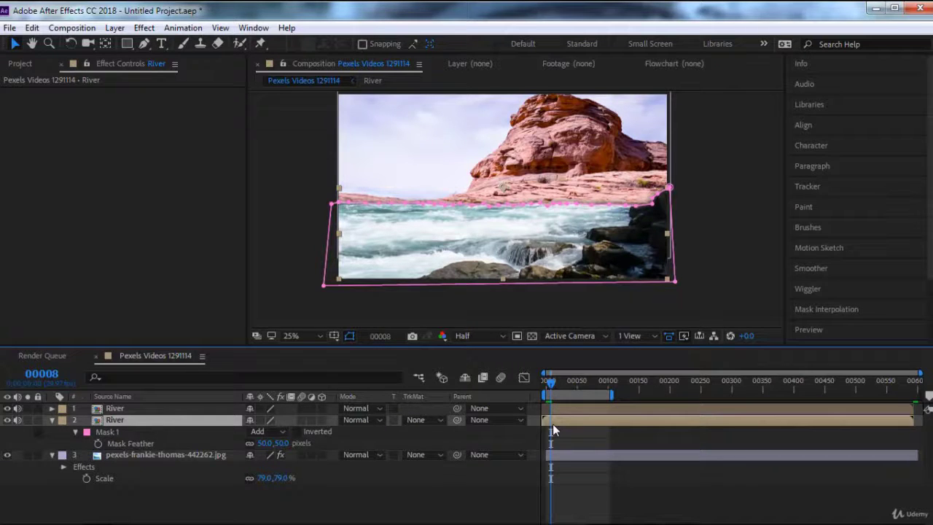
key(Page_Up)
key(Page_Up)
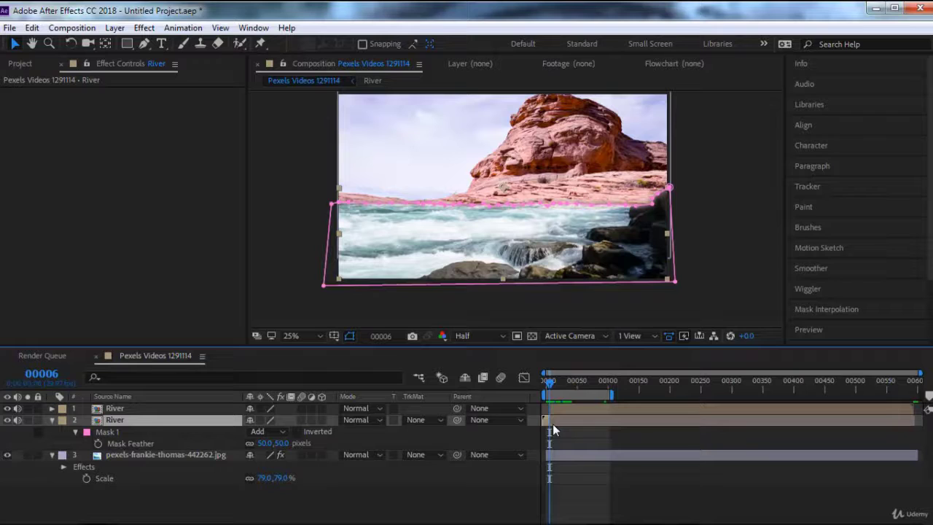
click(553, 410)
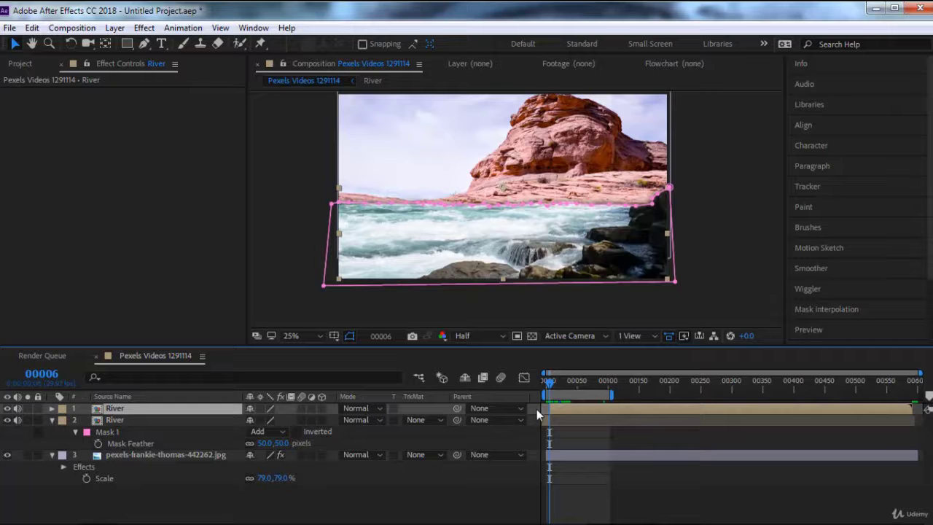
key(Page_Up)
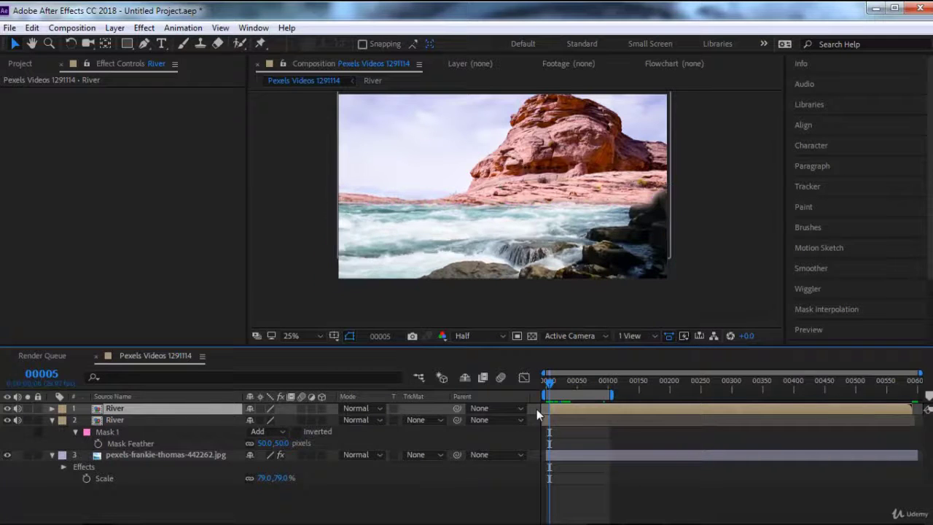
key(Page_Down)
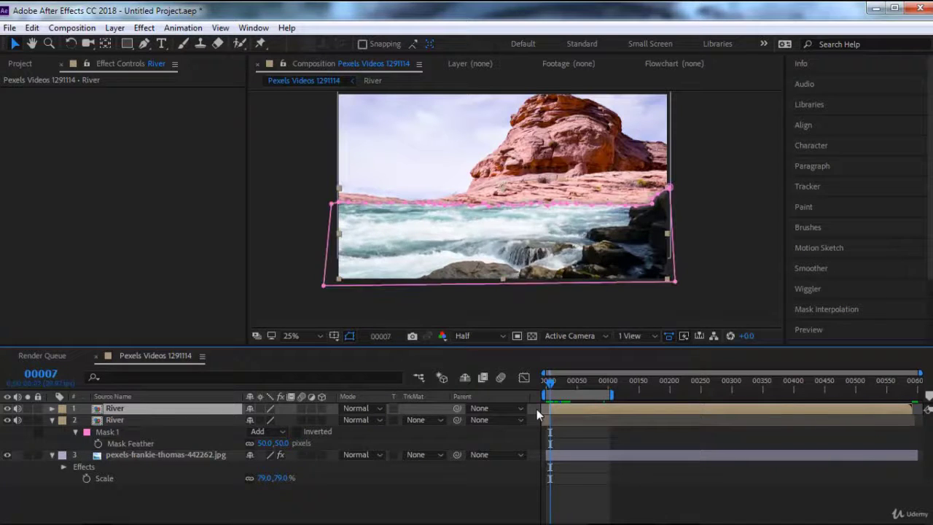
key(Page_Up)
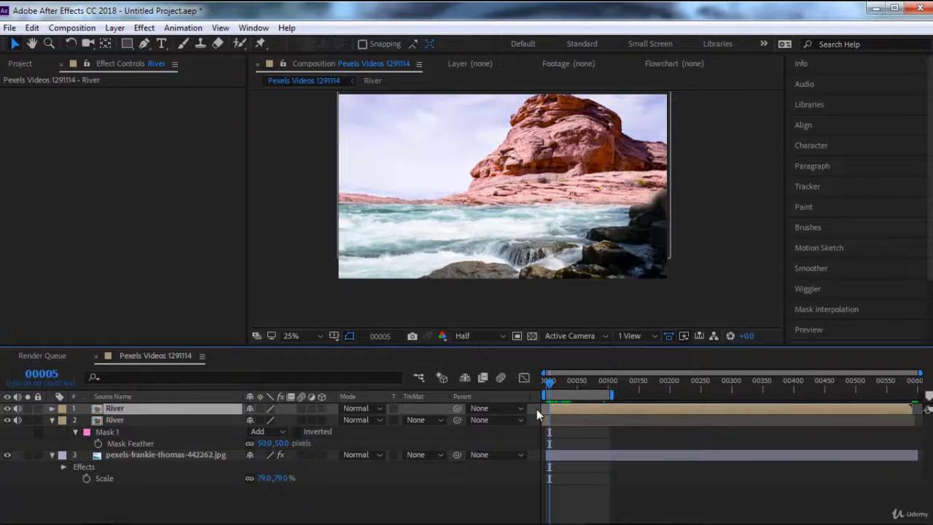
key(Page_Up)
key(Page_Up)
key(Page_Down)
key(Page_Down)
key(Page_Down)
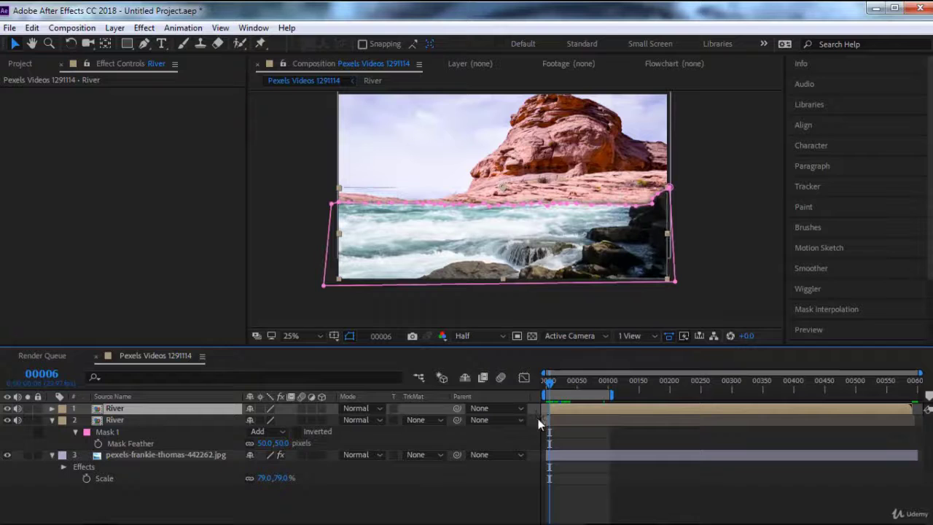
click(544, 420)
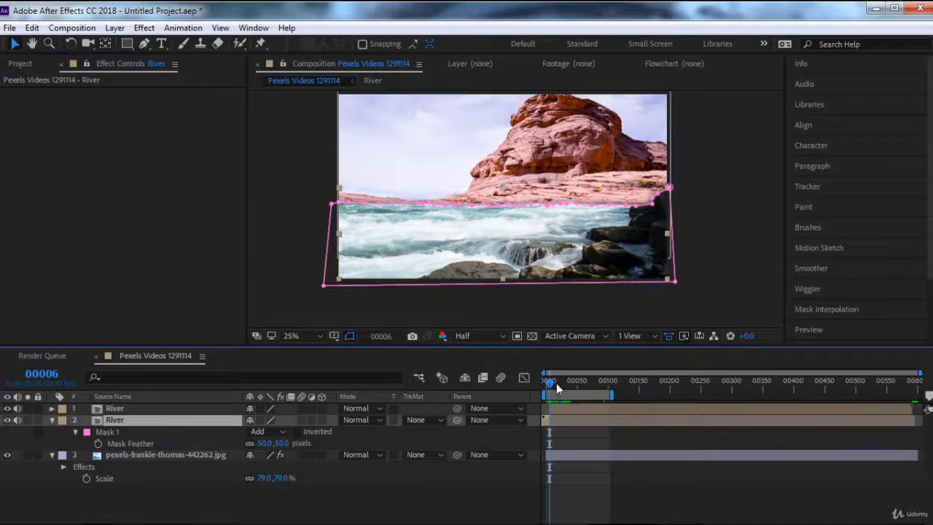
drag(550, 382, 563, 383)
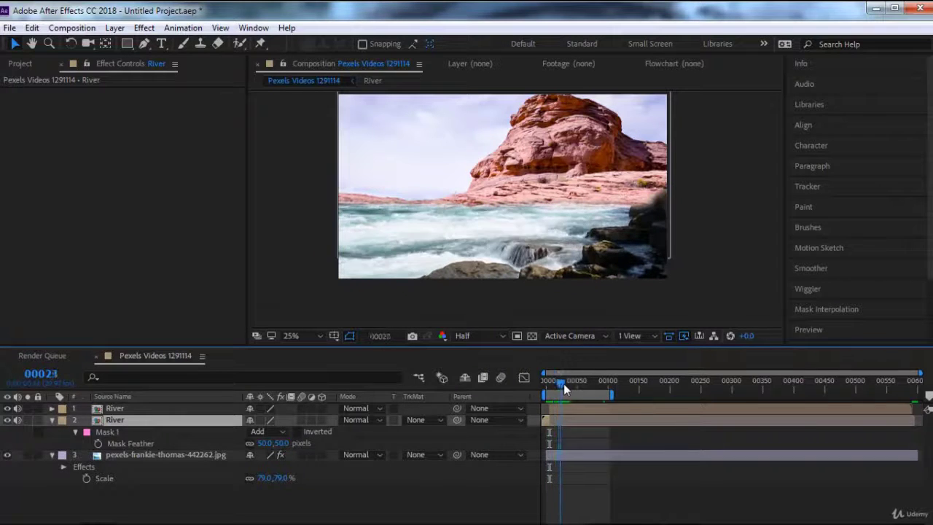
click(565, 409)
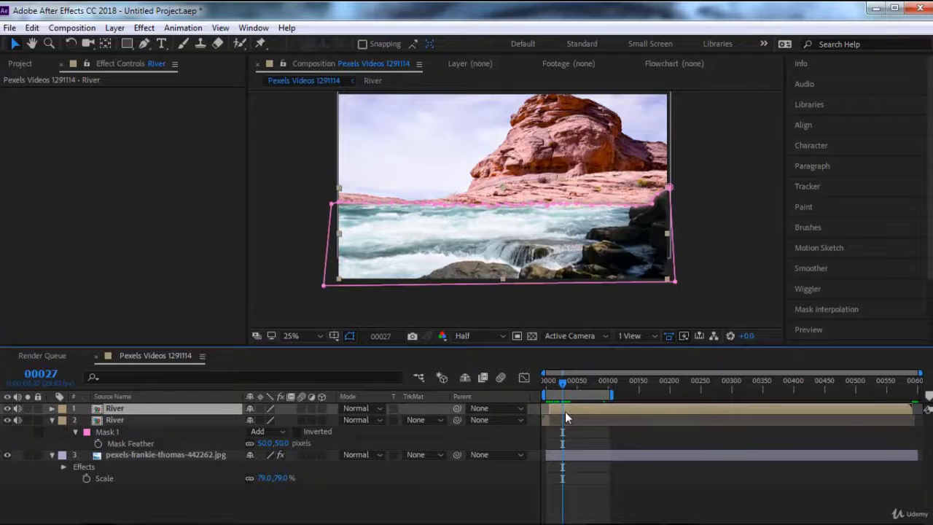
drag(564, 385, 609, 412)
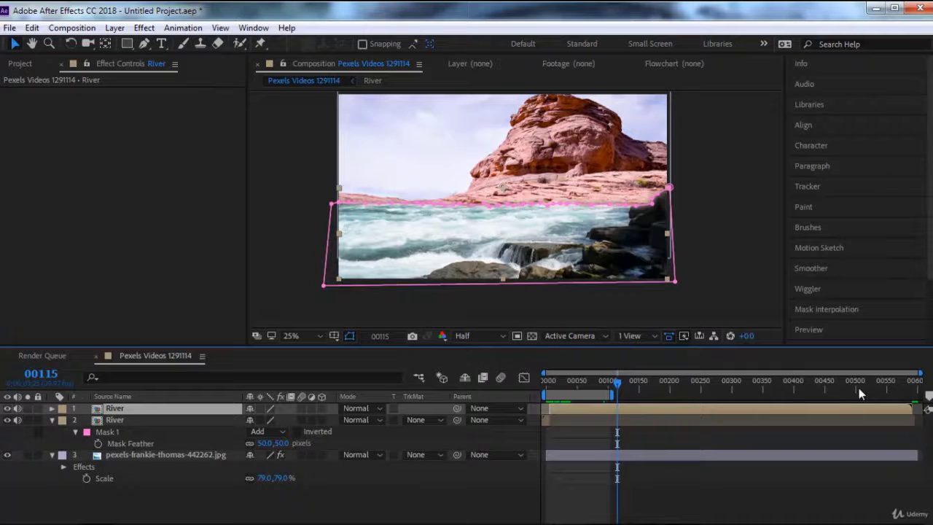
key(alt+bracketright)
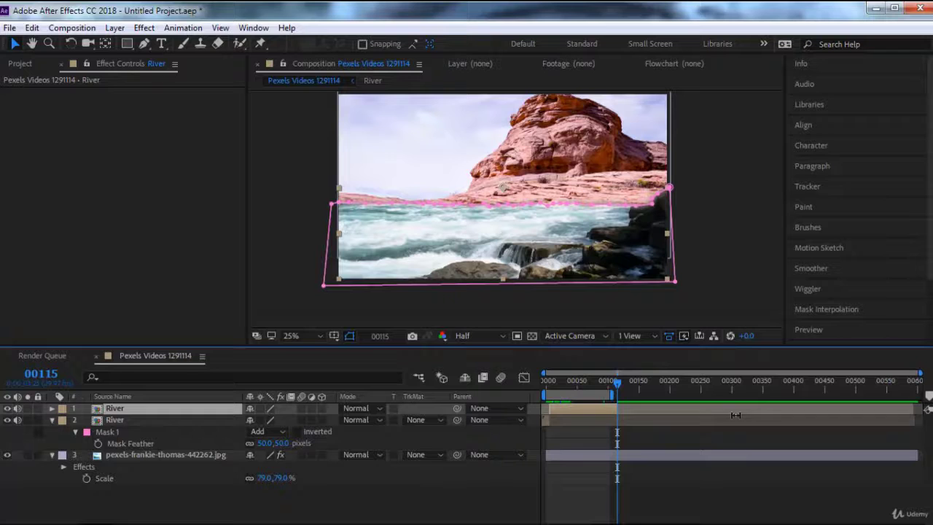
key(ctrl+z)
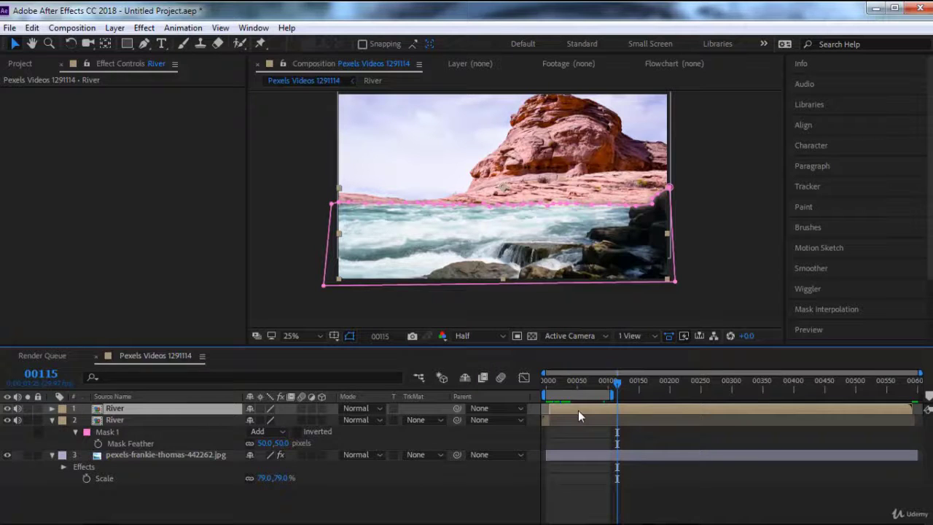
key(alt+bracketleft)
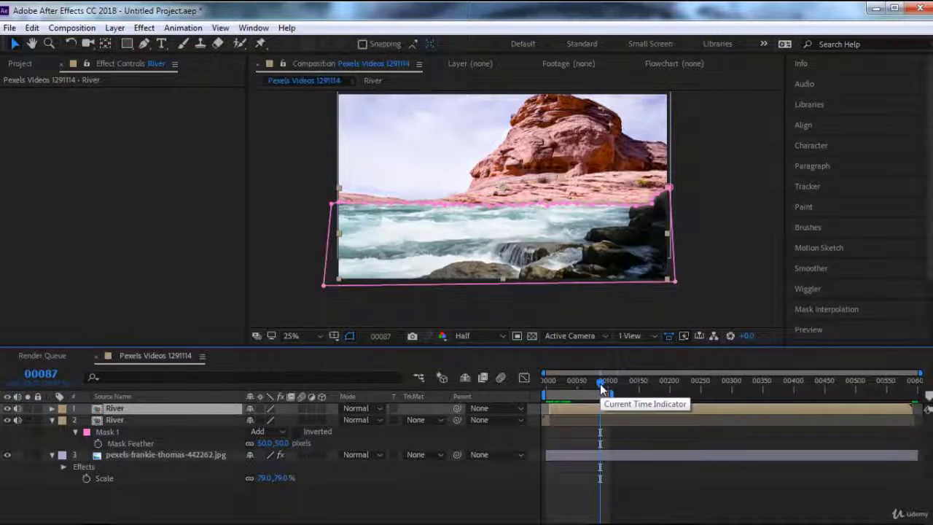
drag(559, 384, 534, 385)
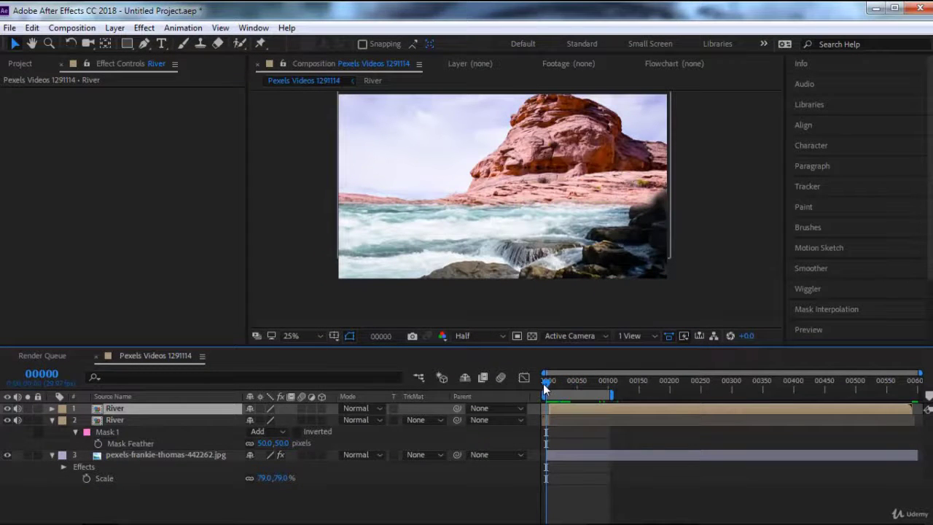
Delete the duplicate masked River layer.
key(space)
click(547, 420)
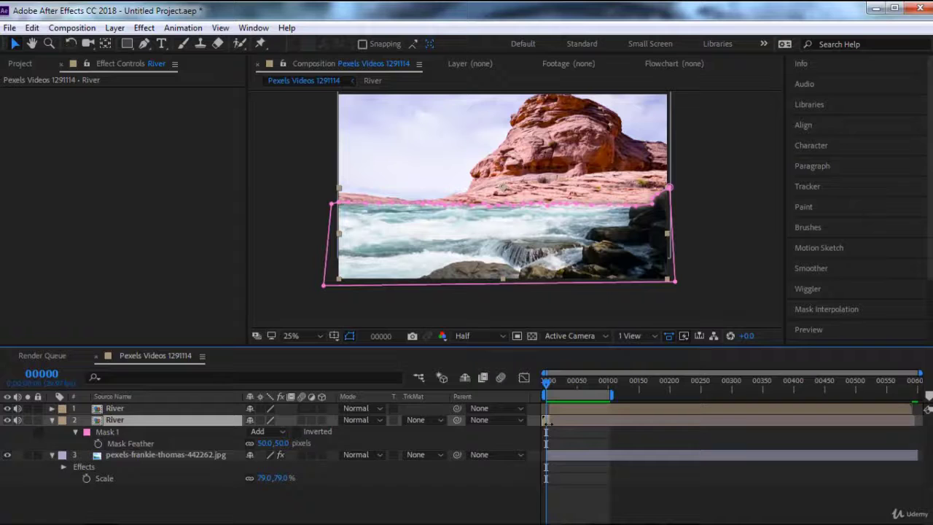
key(space)
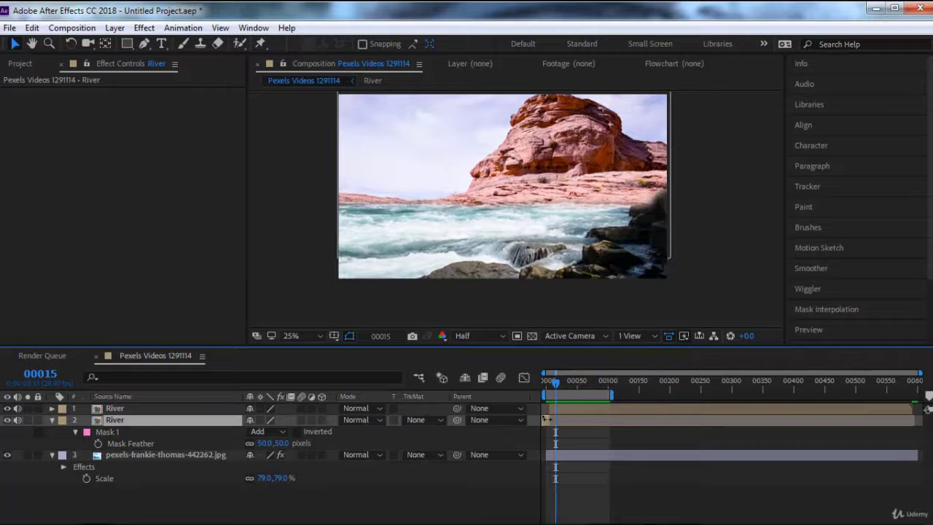
key(Delete)
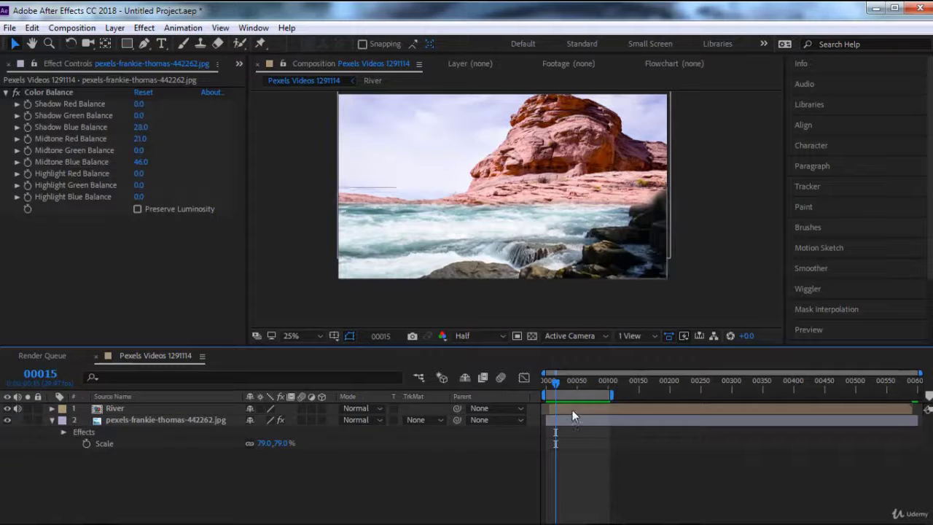
Rewind to the first frame and play the composite as a full-screen preview.
click(572, 408)
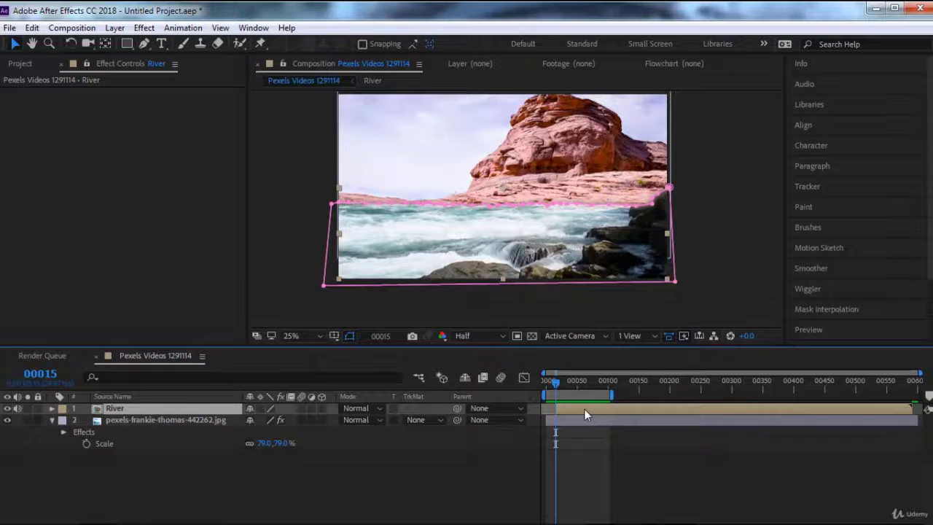
click(566, 424)
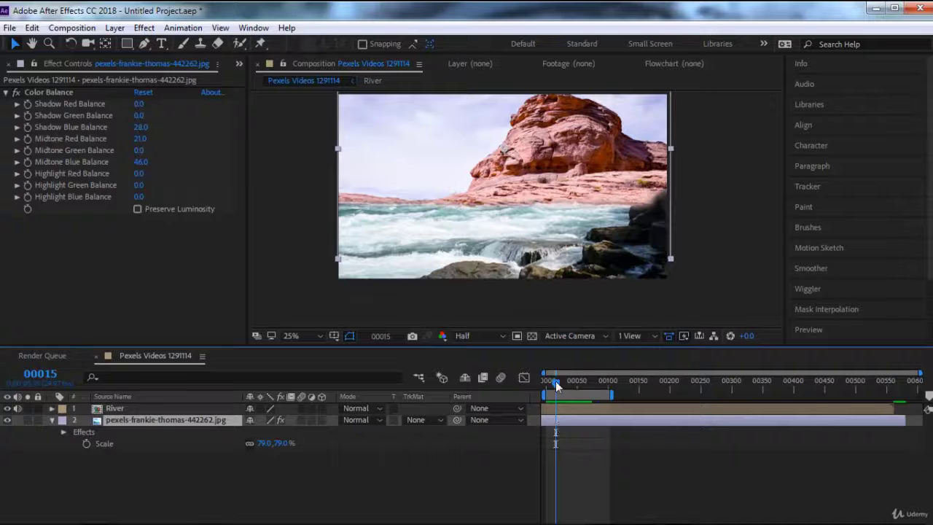
drag(556, 381, 526, 381)
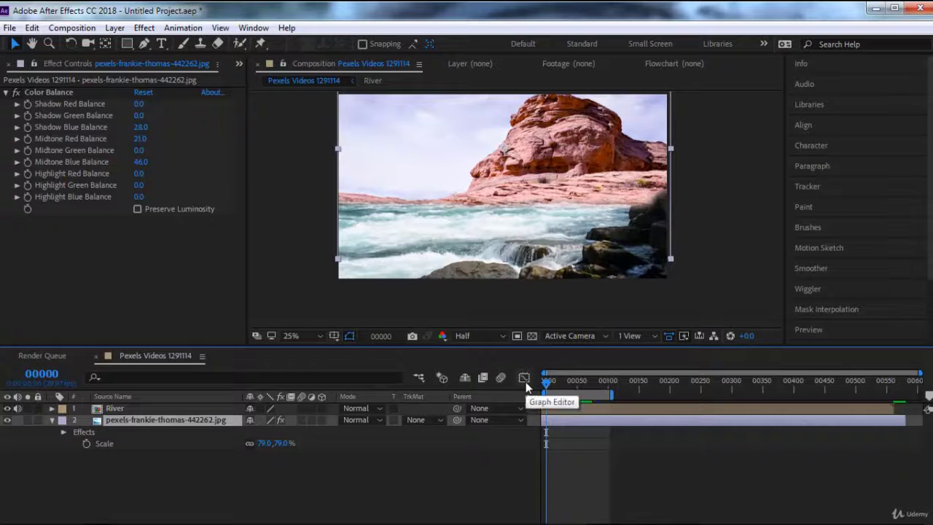
key(space)
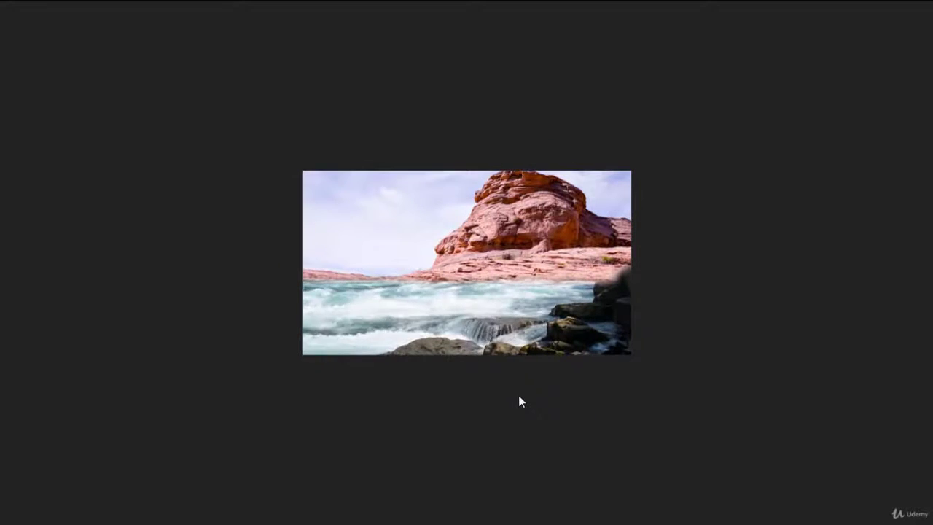
Enlarge the full-screen preview of the river-over-rock composite.
key(period)
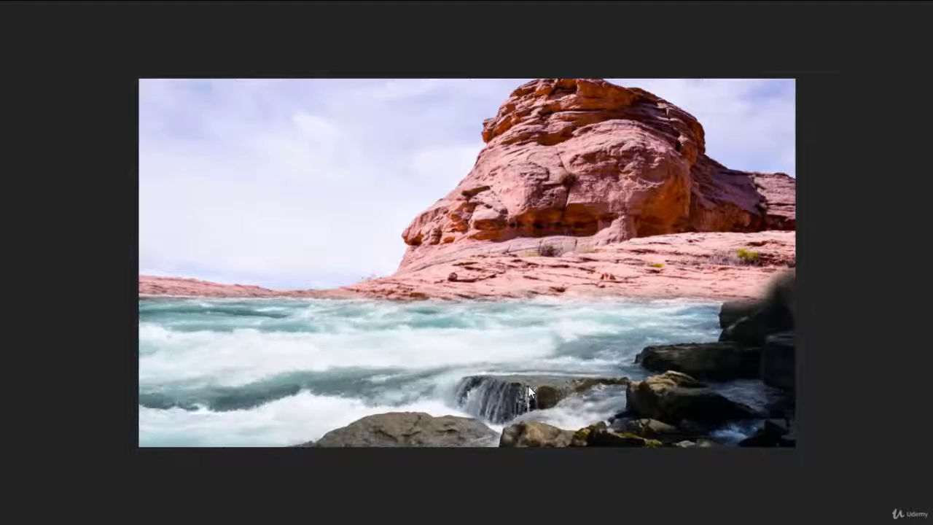